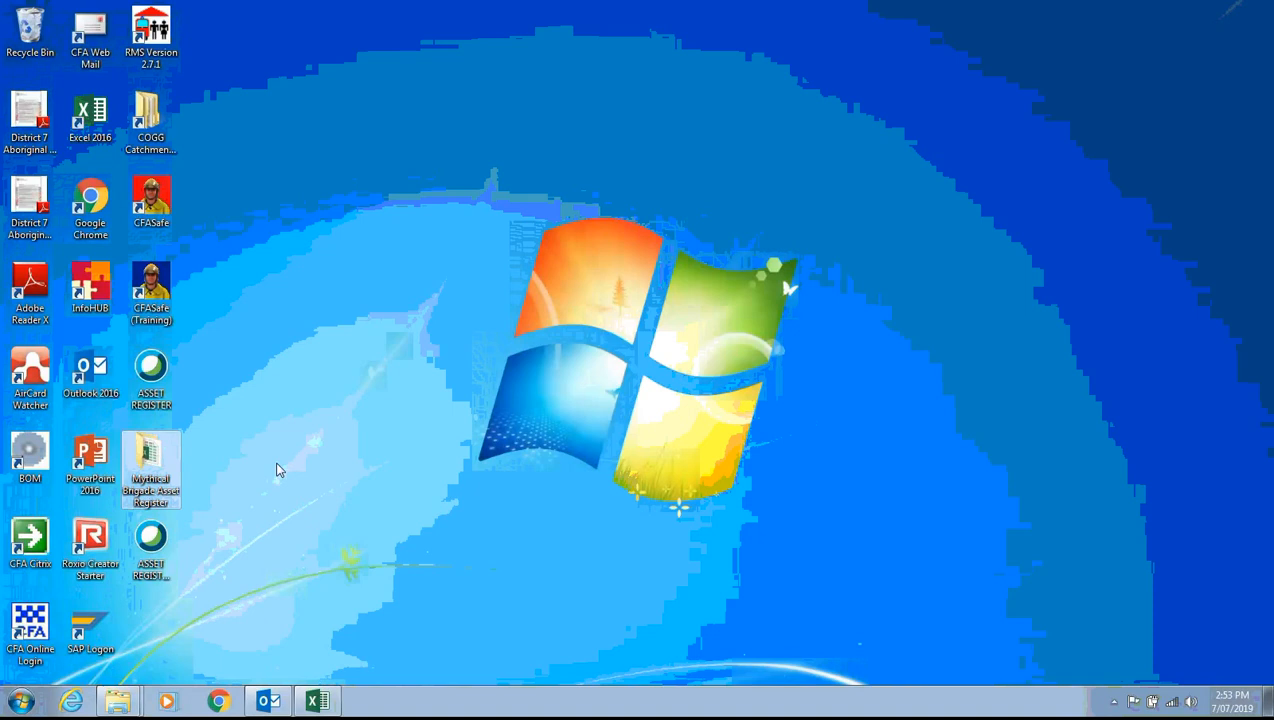
- Open the 2019 Mythical Brigade Asset Register workbook from the desktop's Mythical Brigade Asset Register folder and select the brigade name cell
double_click(150, 465)
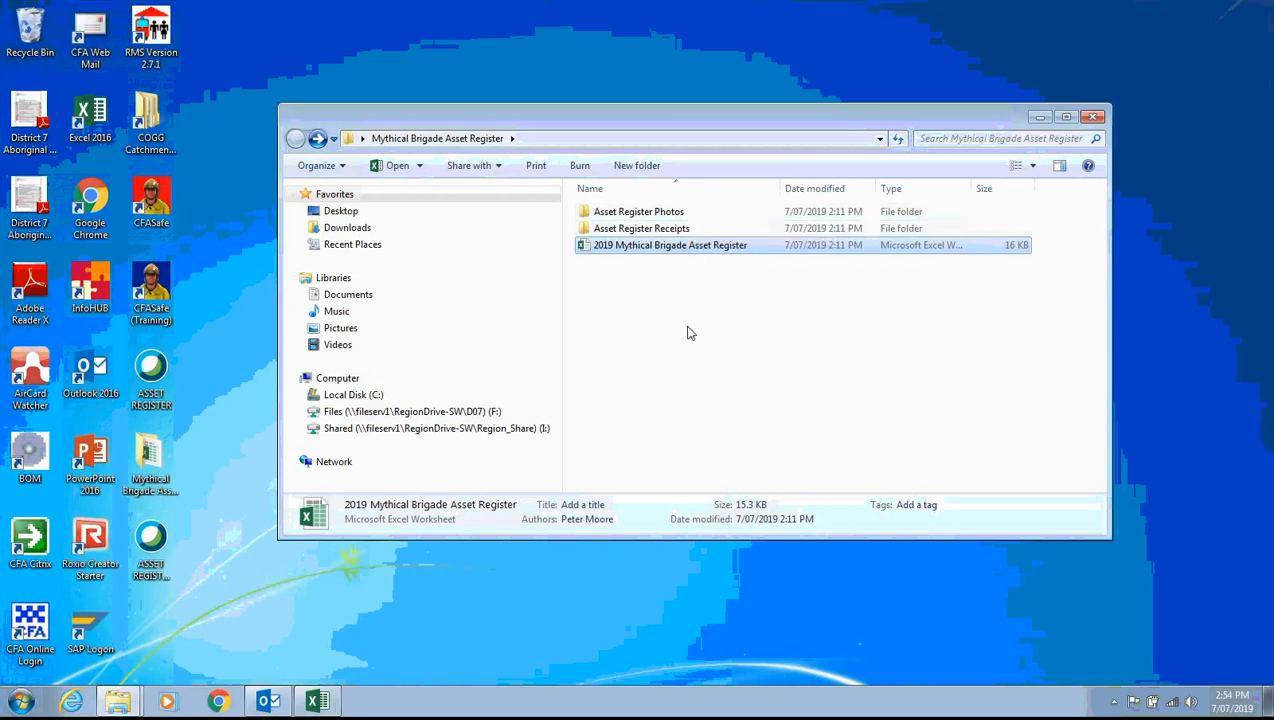
double_click(617, 246)
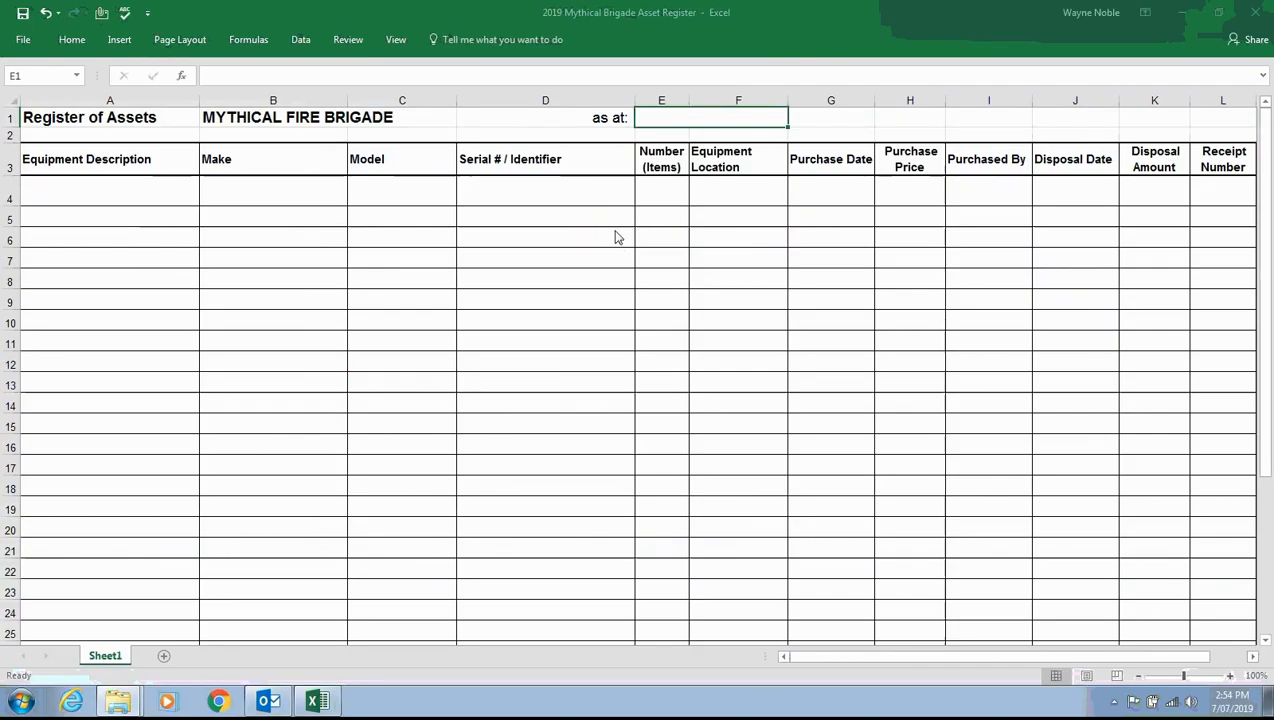
click(224, 117)
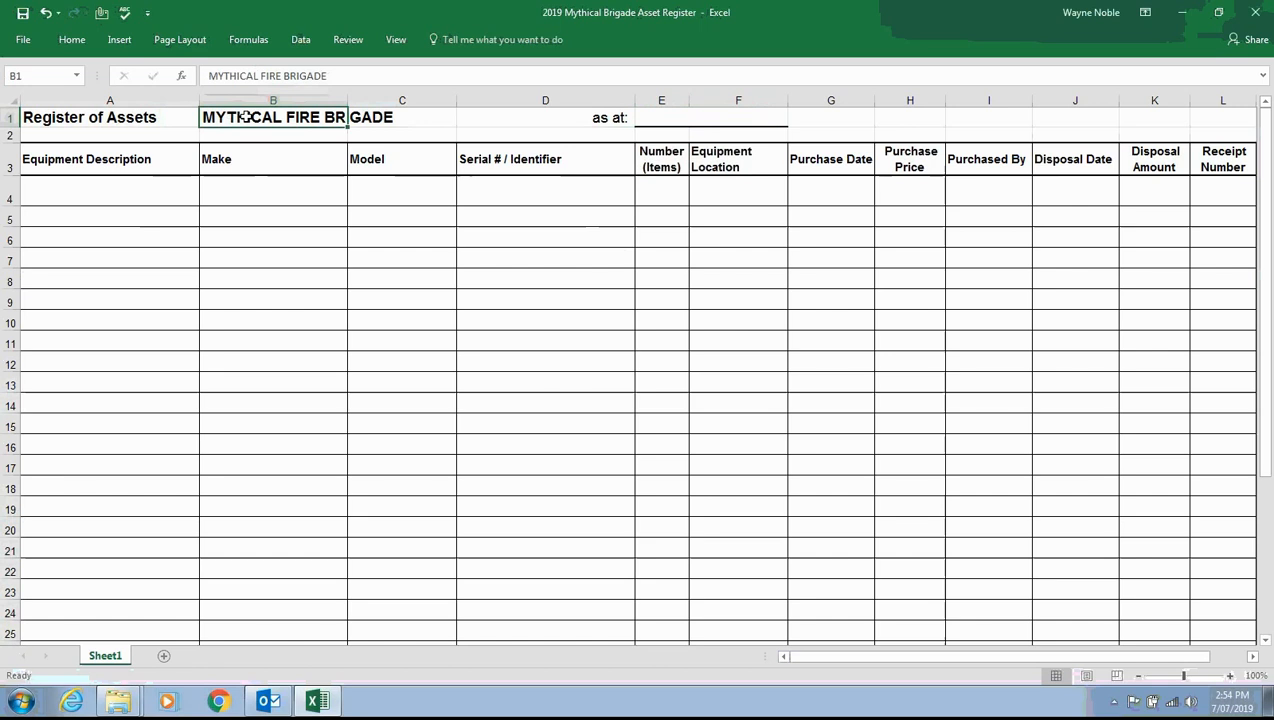
- Enter 07/07/2019 as the register's "as at" date in cell E1
click(660, 118)
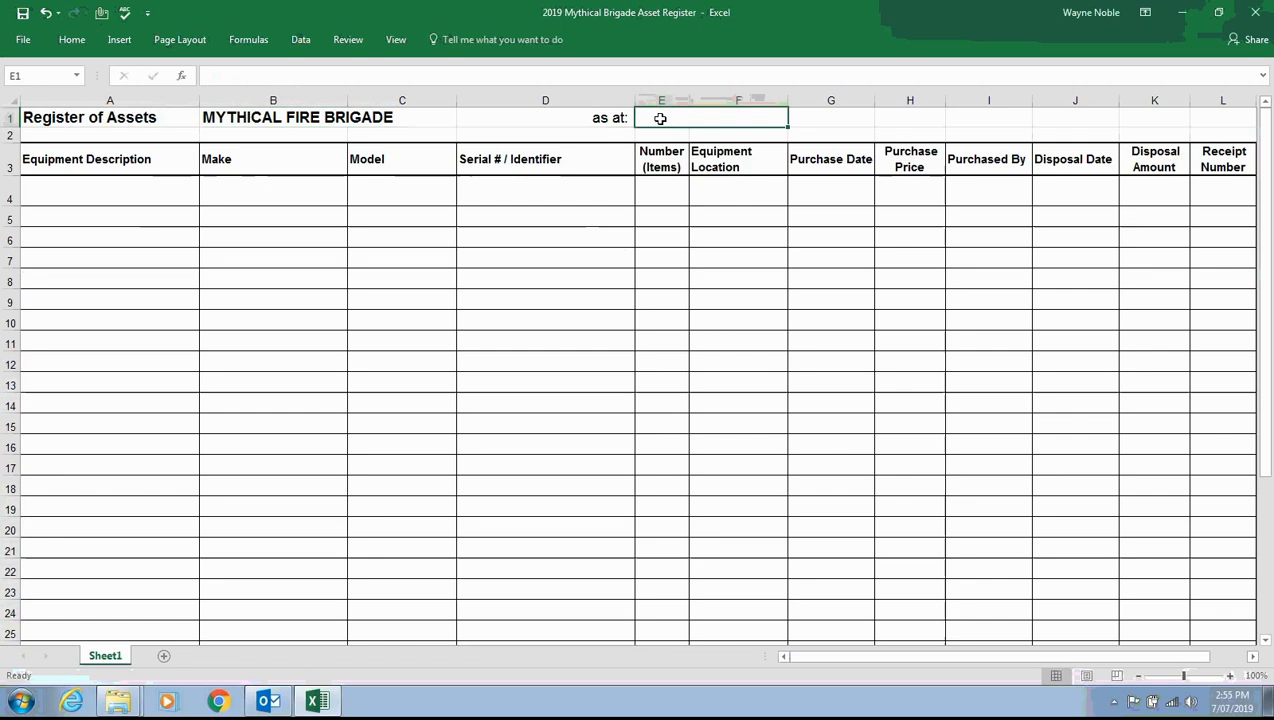
text(07/07)
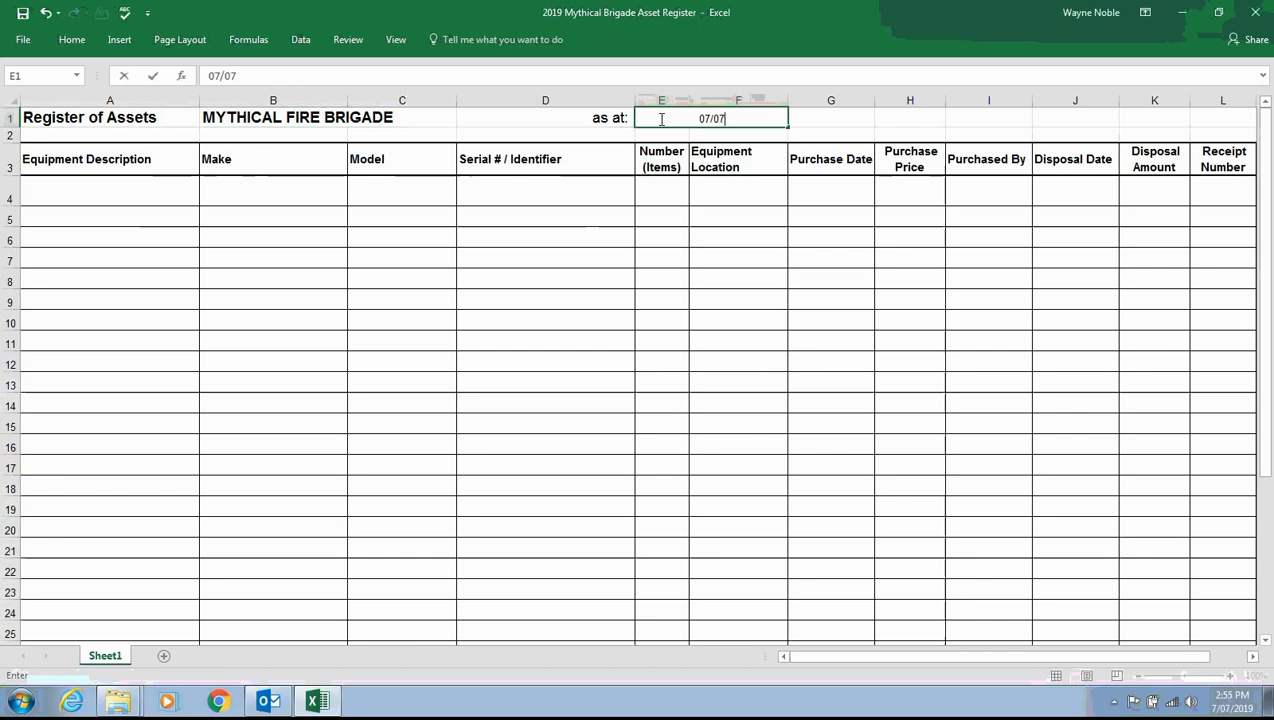
text(/2019)
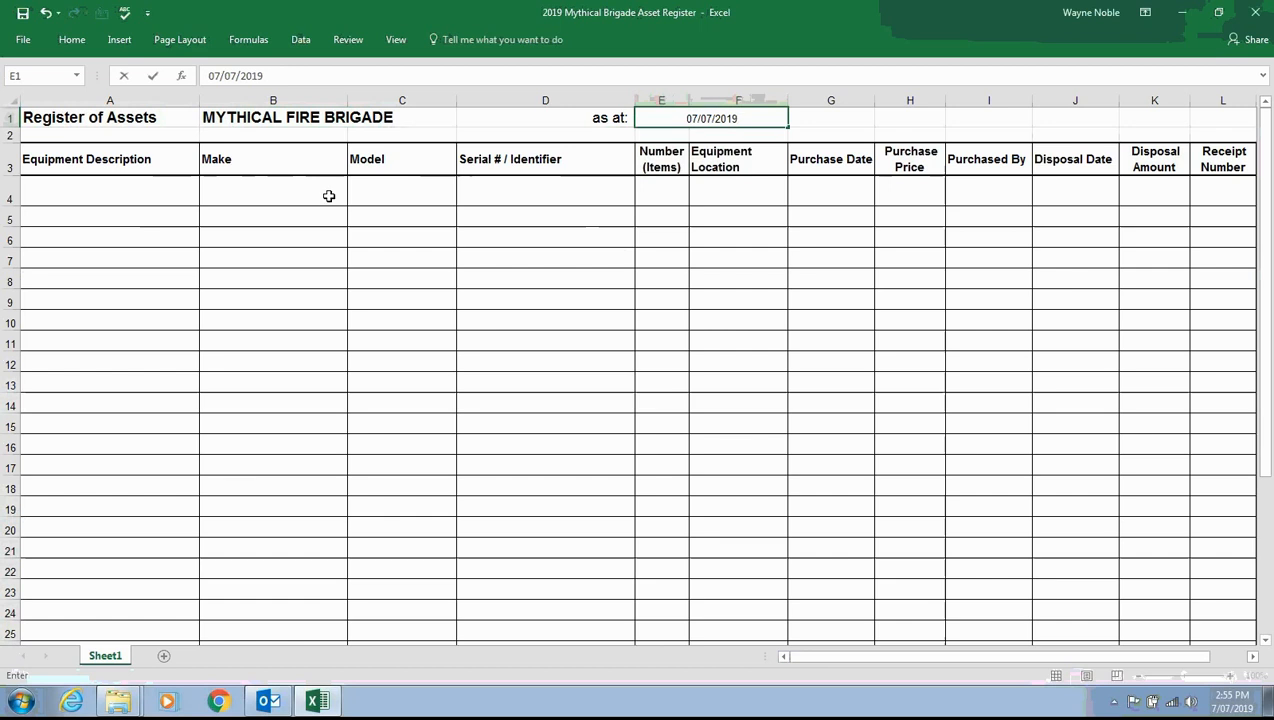
- In row 4, enter DIGITAL AIR FRYER as the equipment description, 1Z2361 as the make and AMBIANO as the model
click(146, 194)
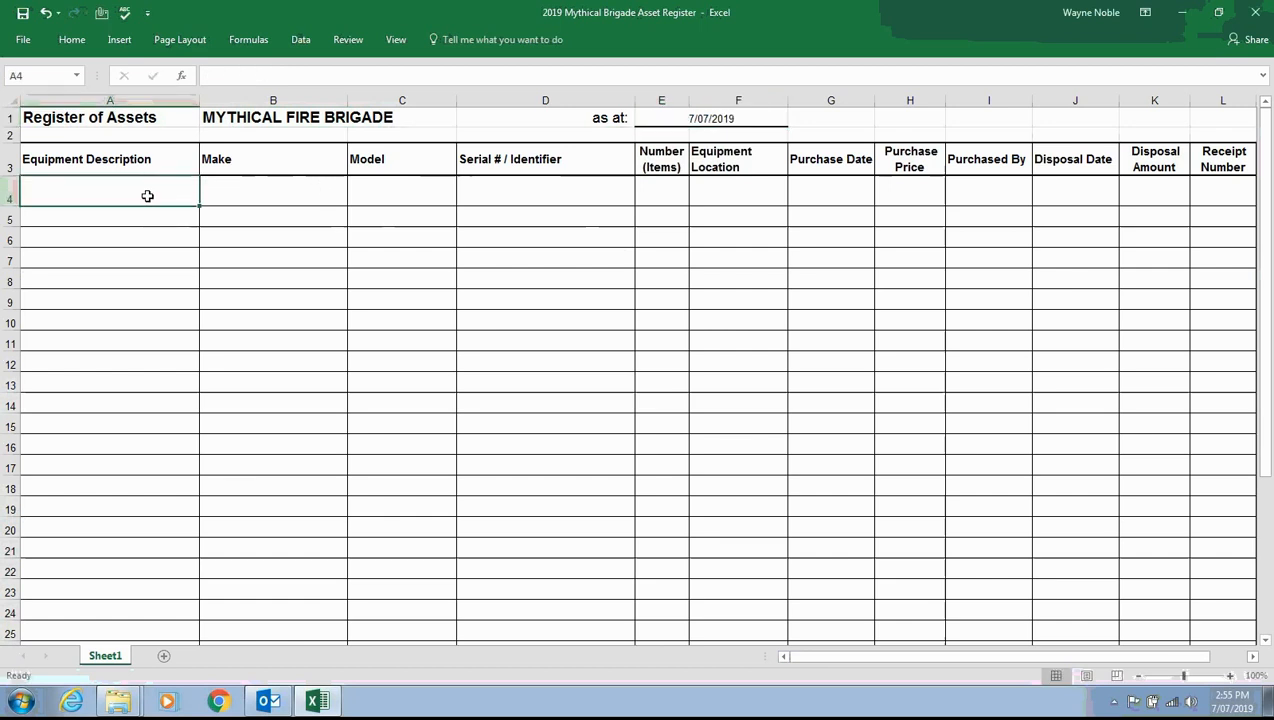
text(DIGITA)
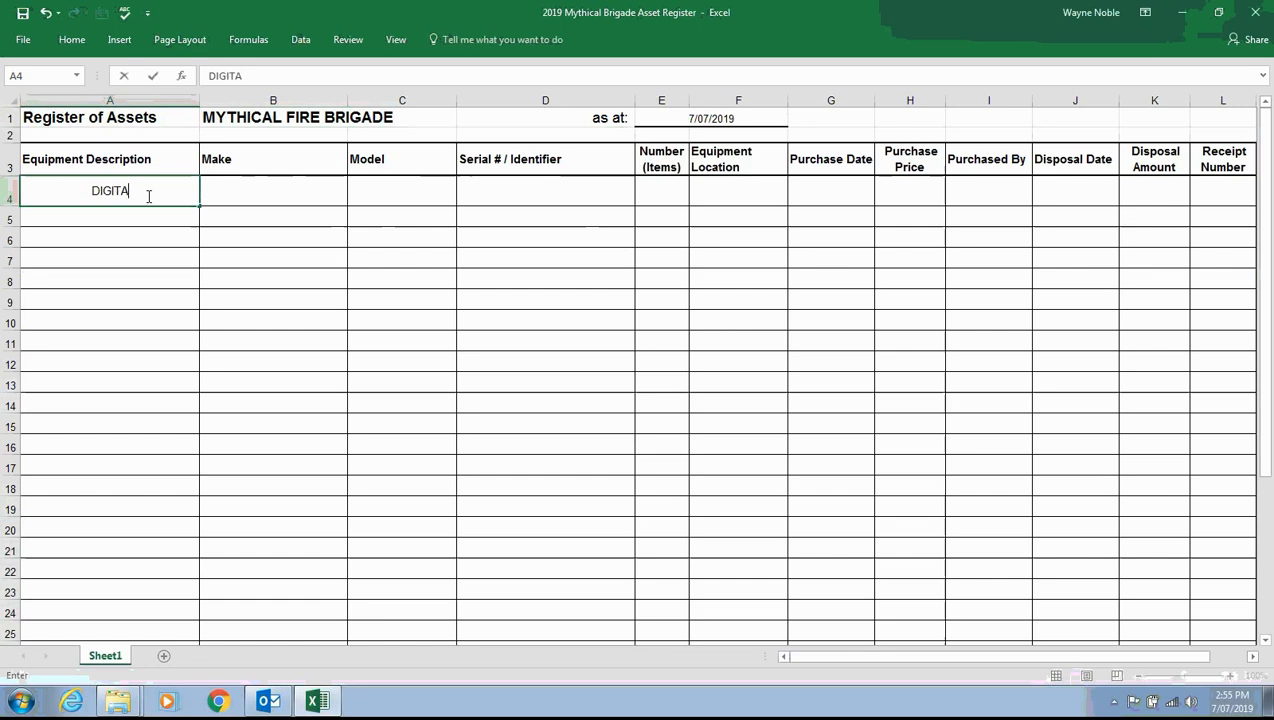
text(L AIR FRYER)
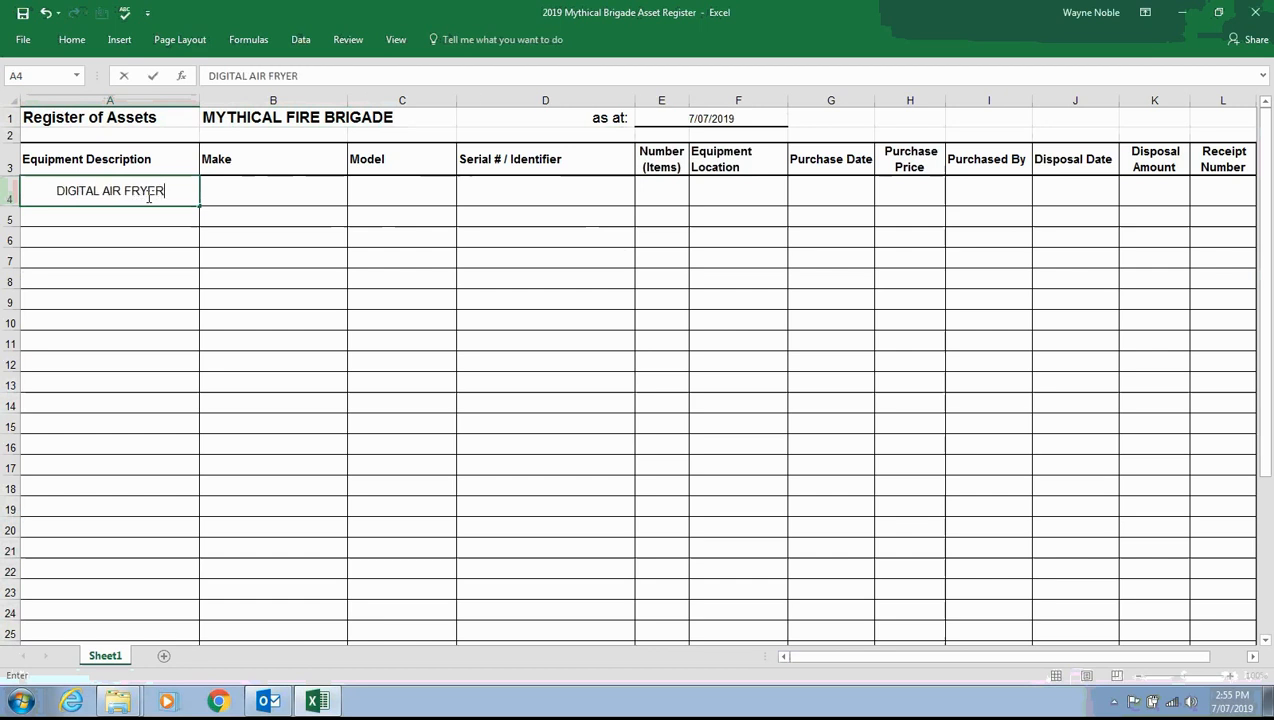
key(Tab)
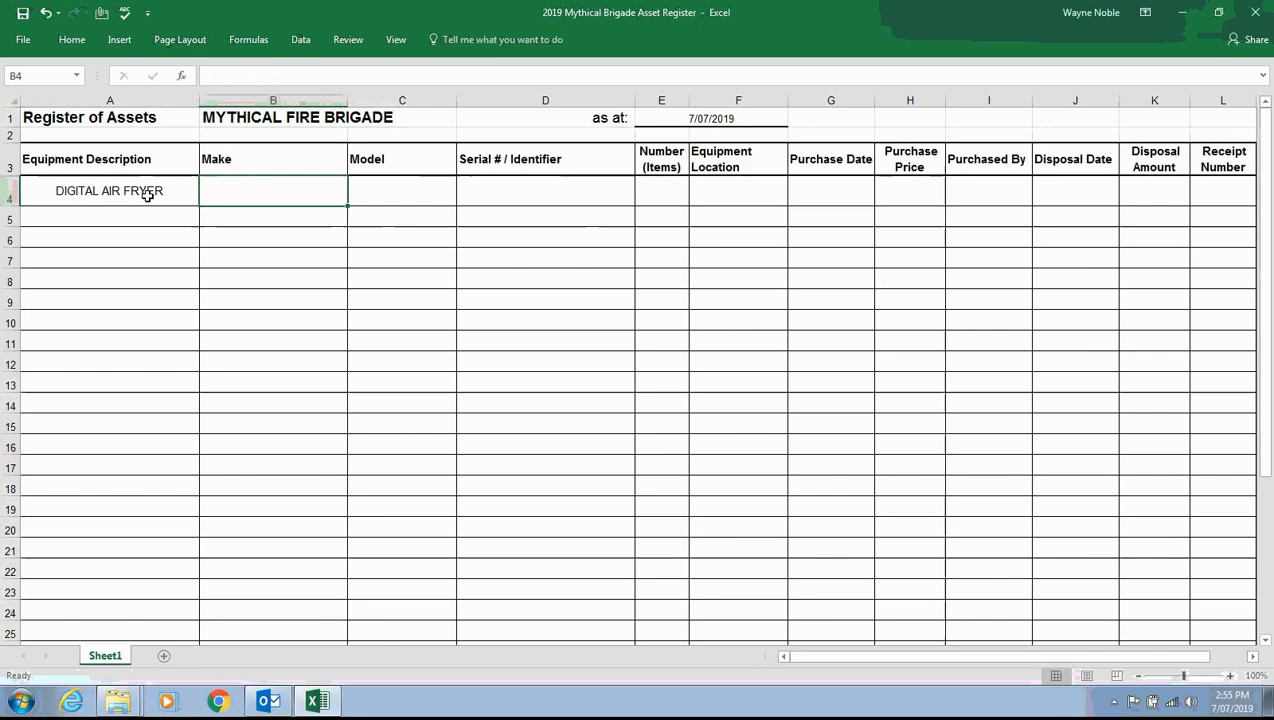
text(1)
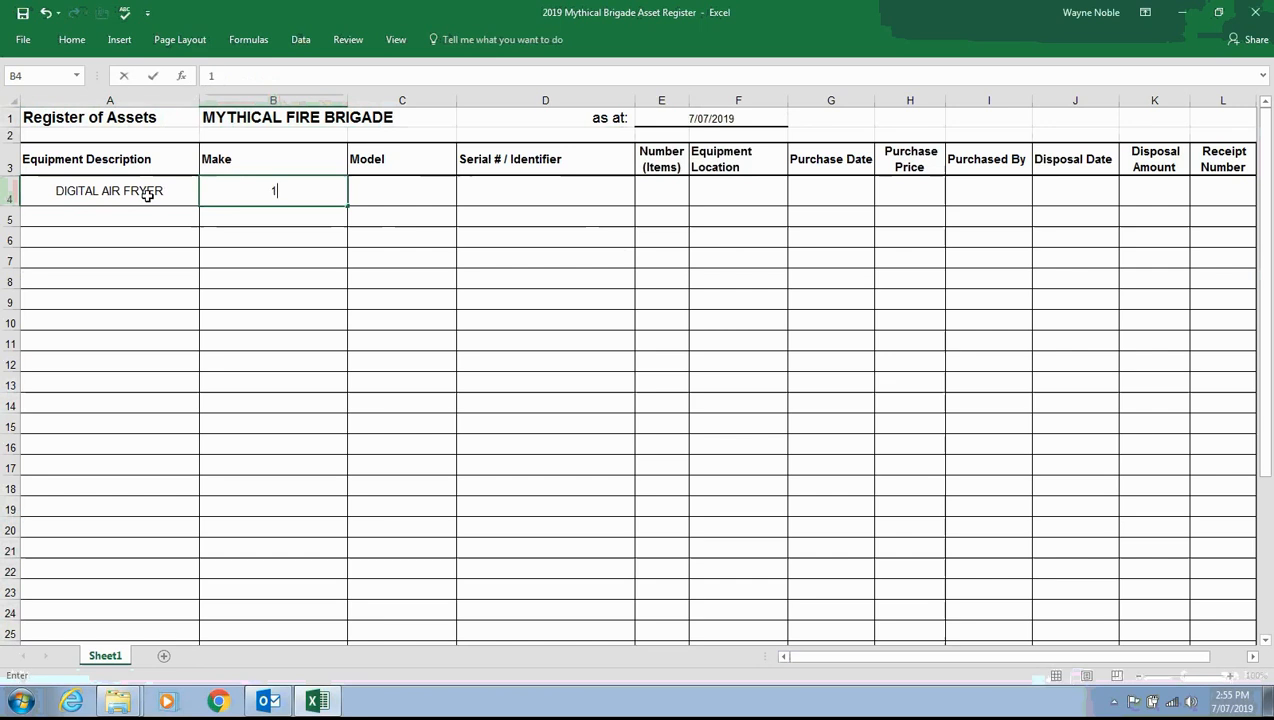
text(Z2361)
key(Tab)
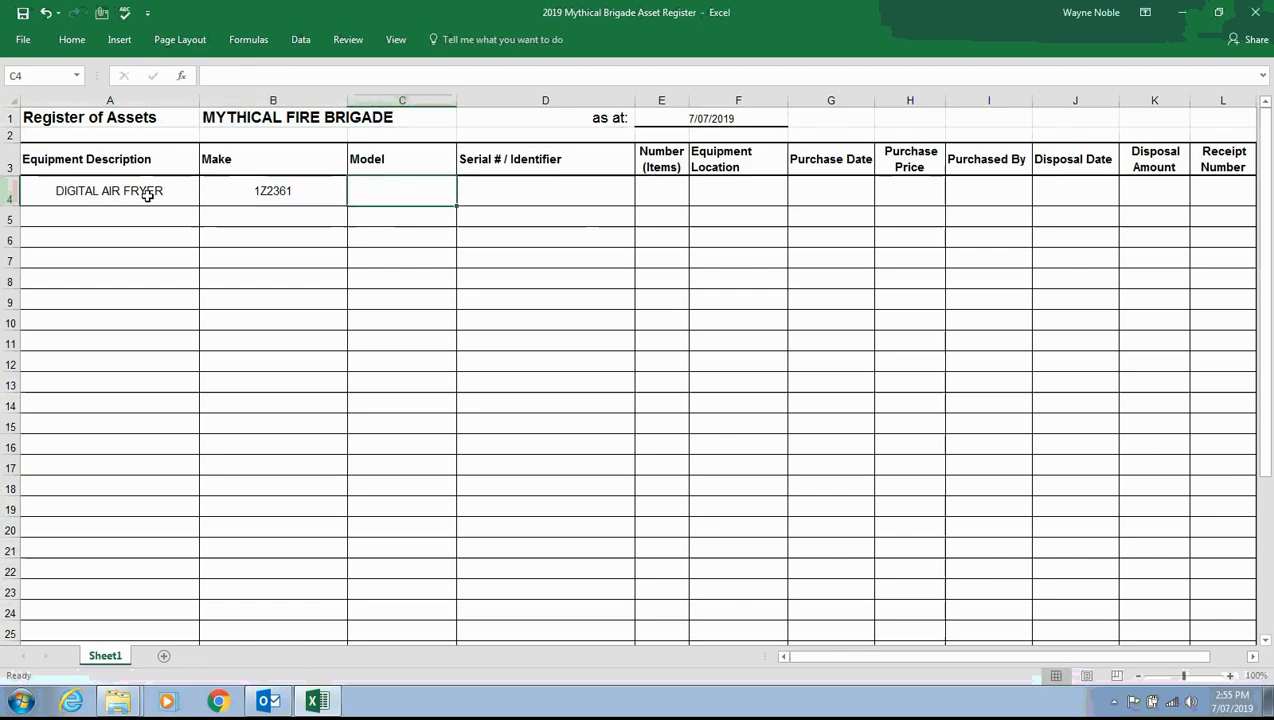
text(AMB)
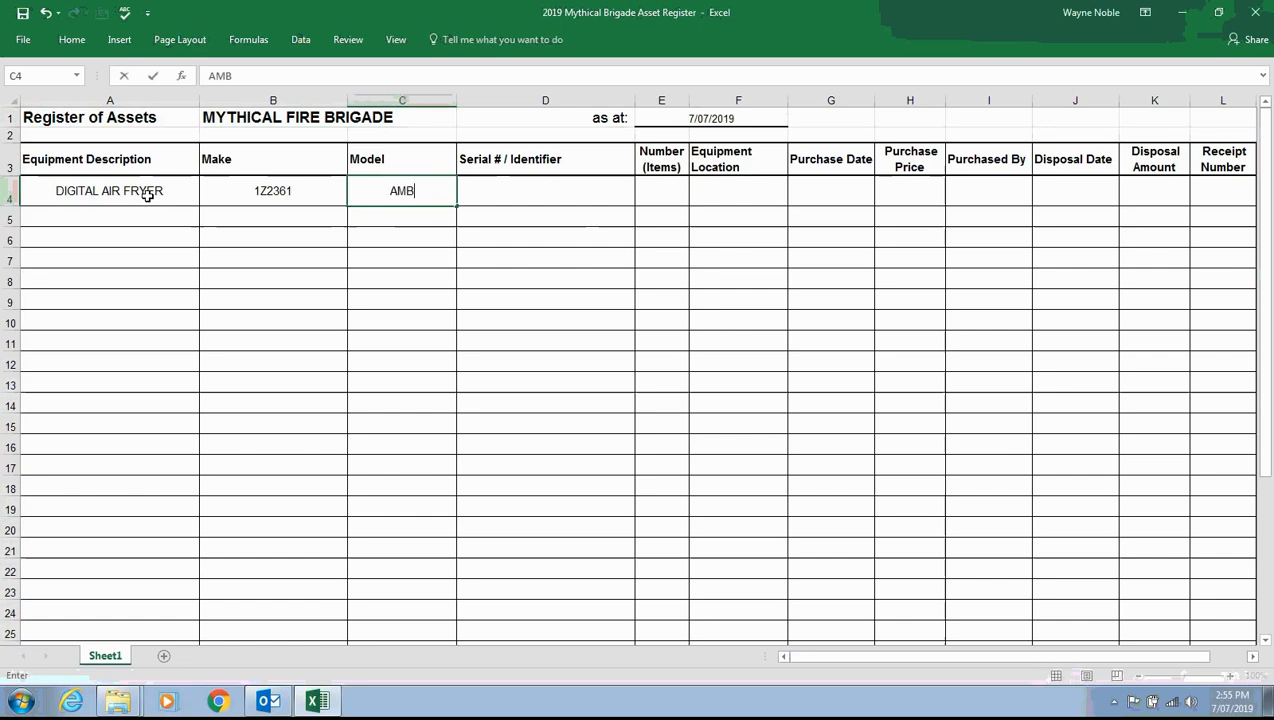
text(IANO)
key(Tab)
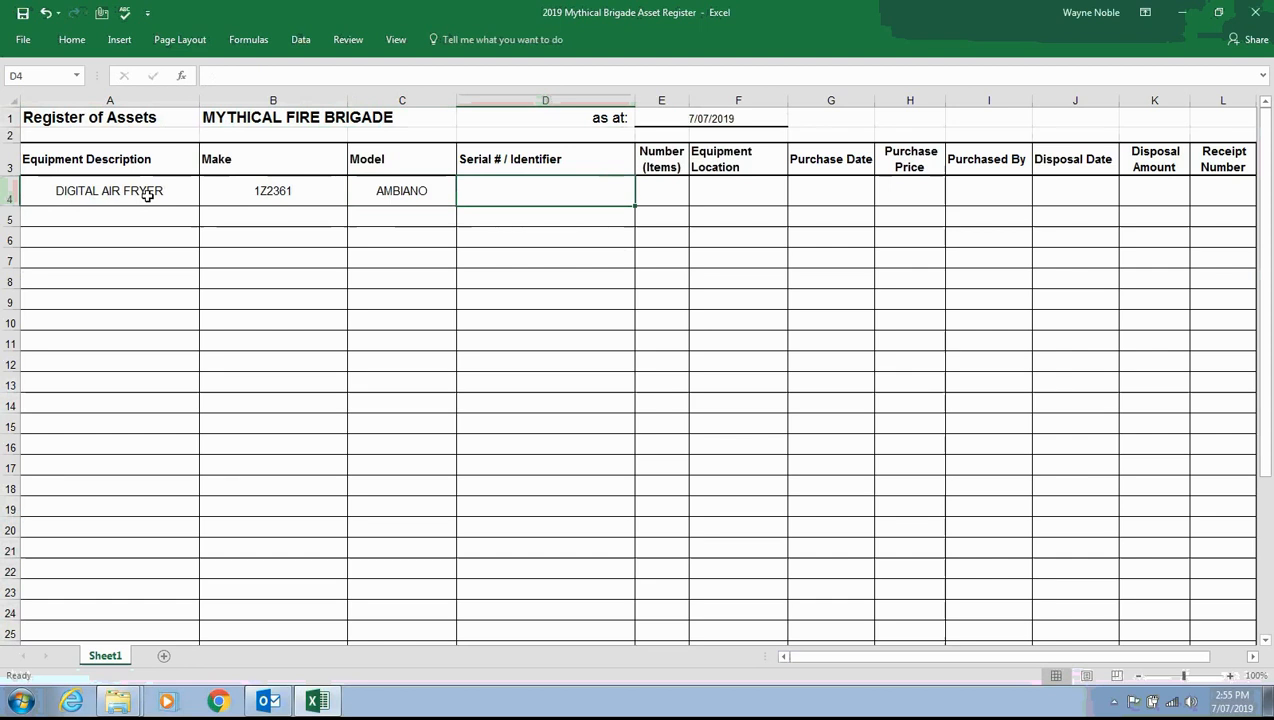
text(4)
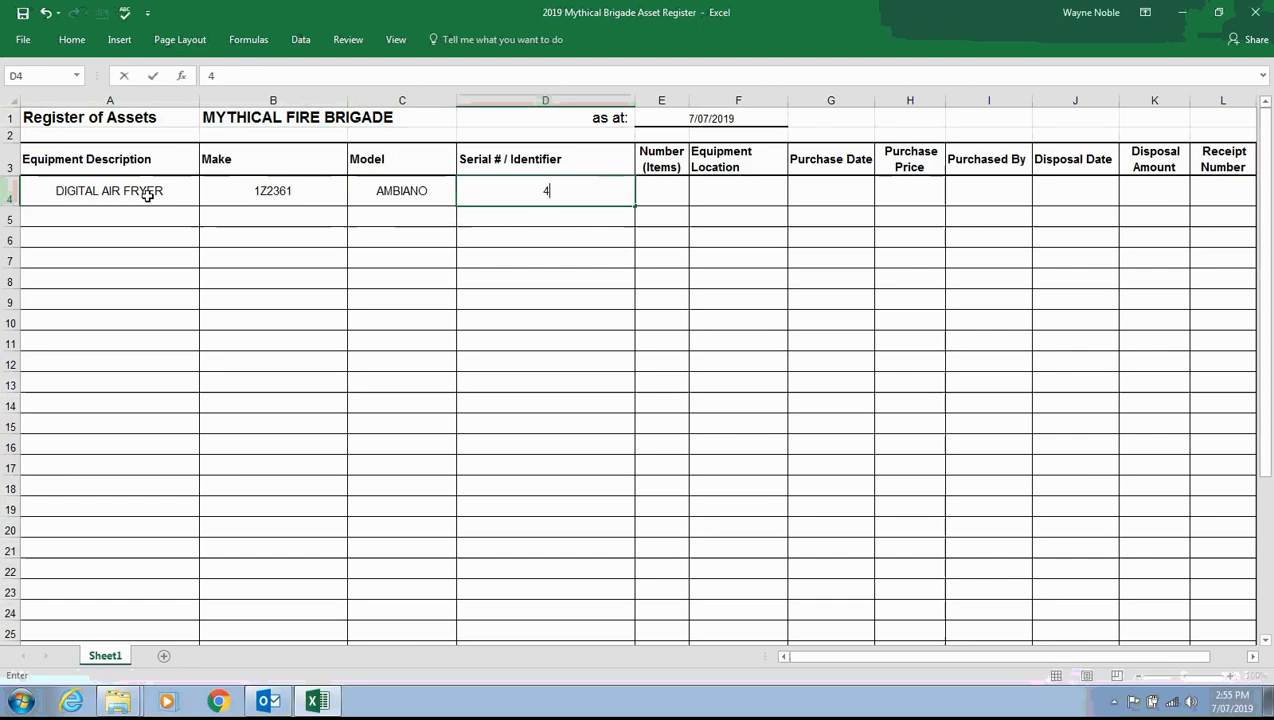
text(0887002)
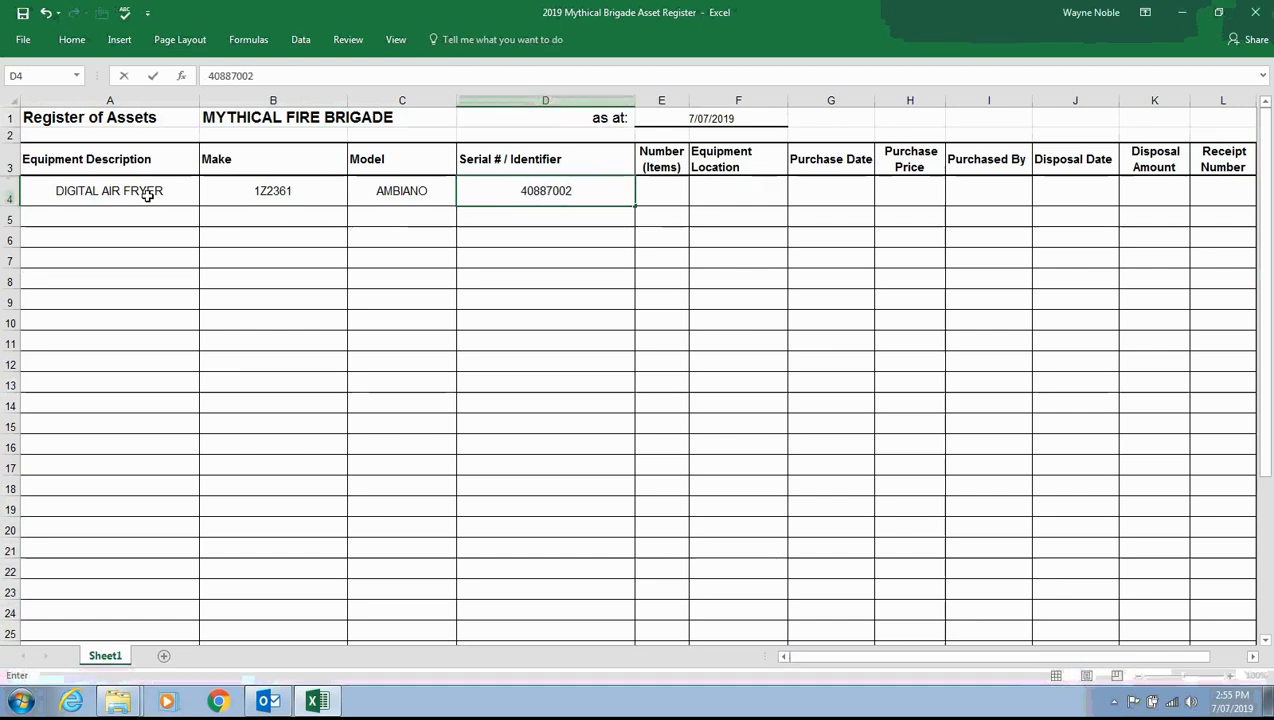
text(5541)
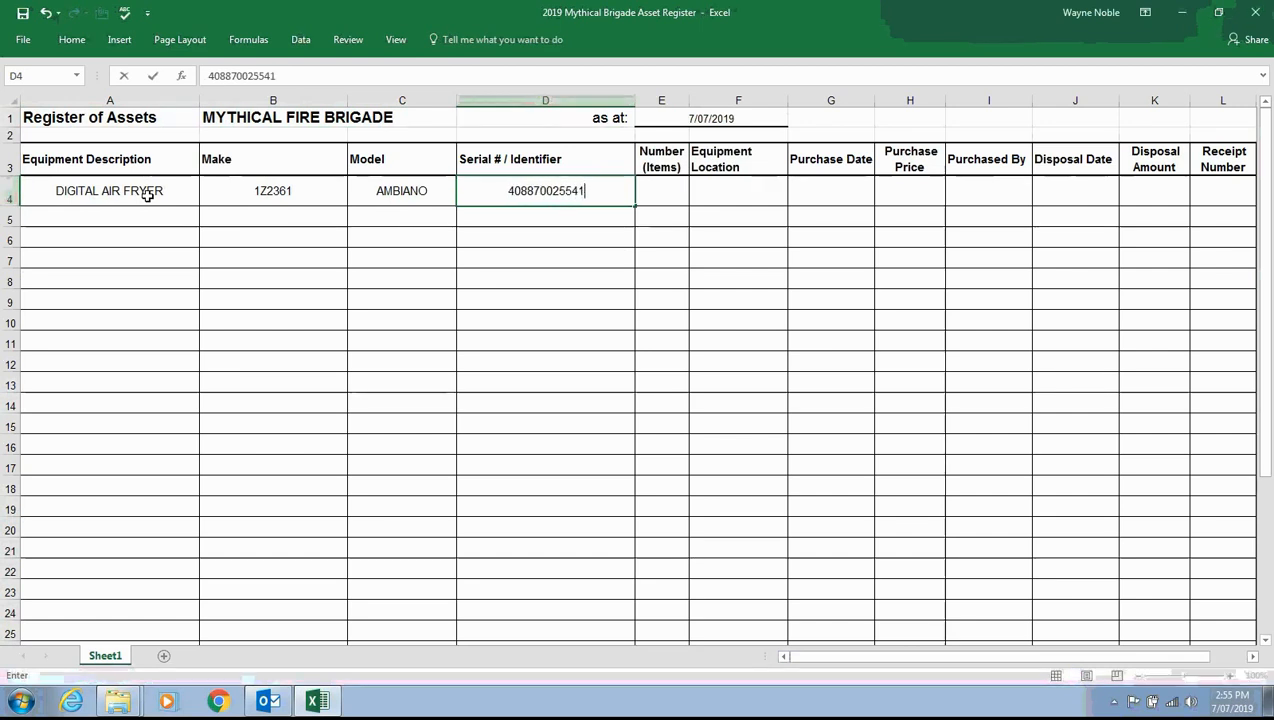
text(3PLU)
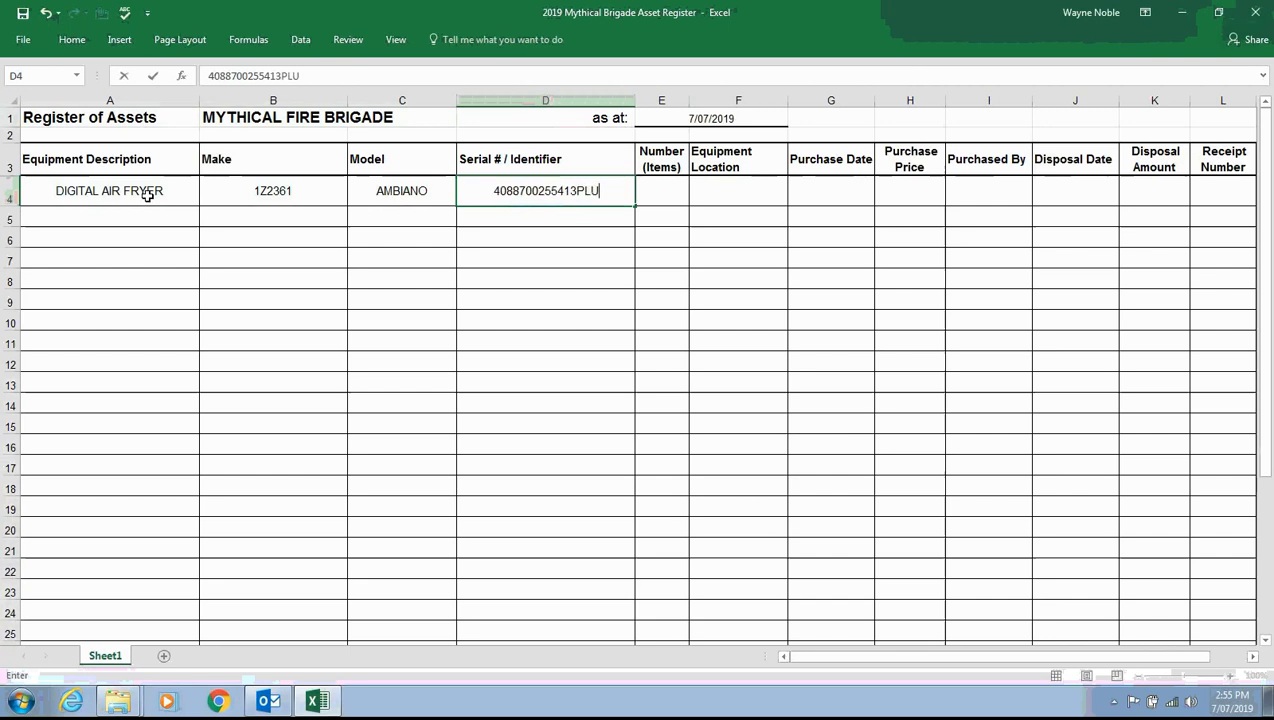
text(10119)
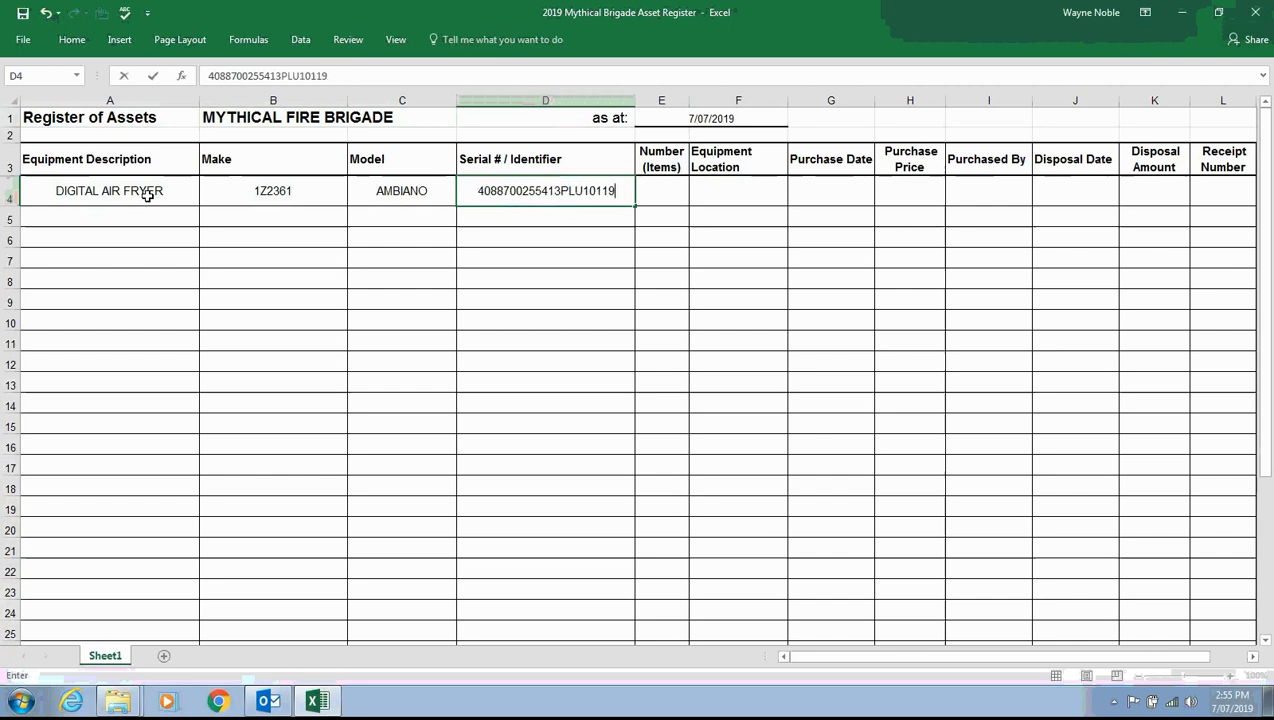
key(Tab)
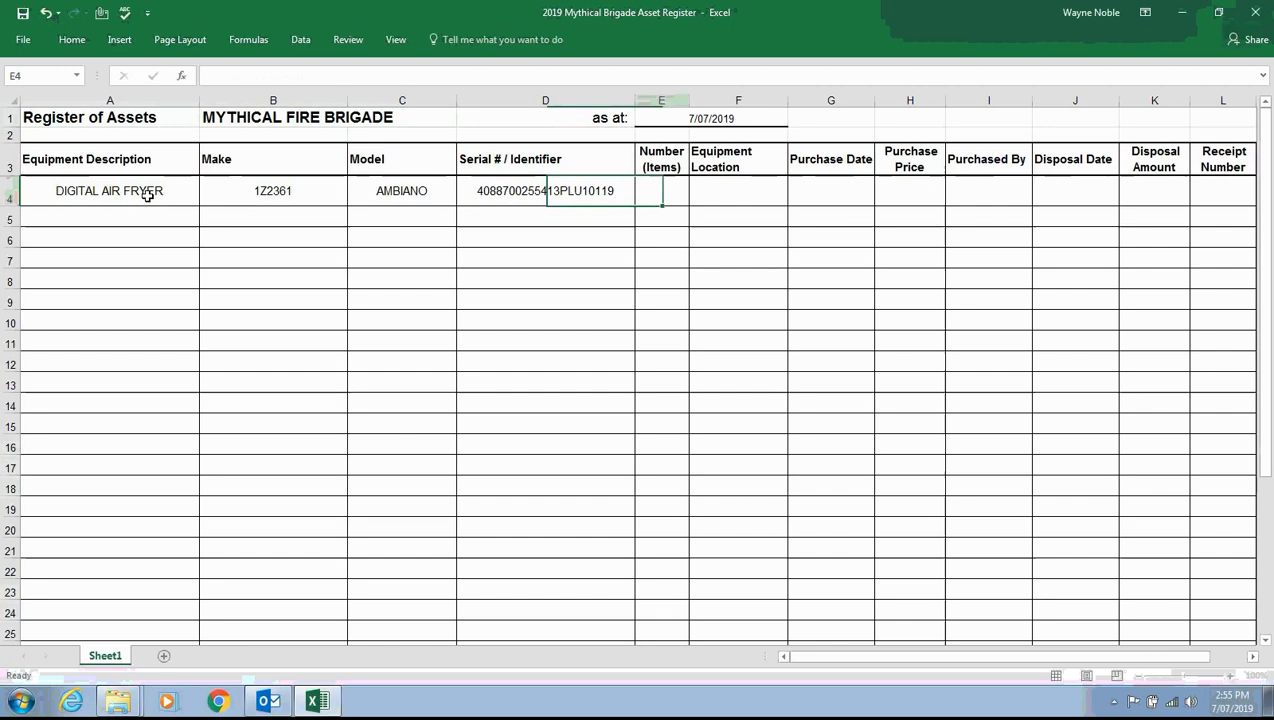
- Record 1 item for the air fryer and set its equipment location to KITCHEN
text(1)
key(Tab)
text(KKITCHEN)
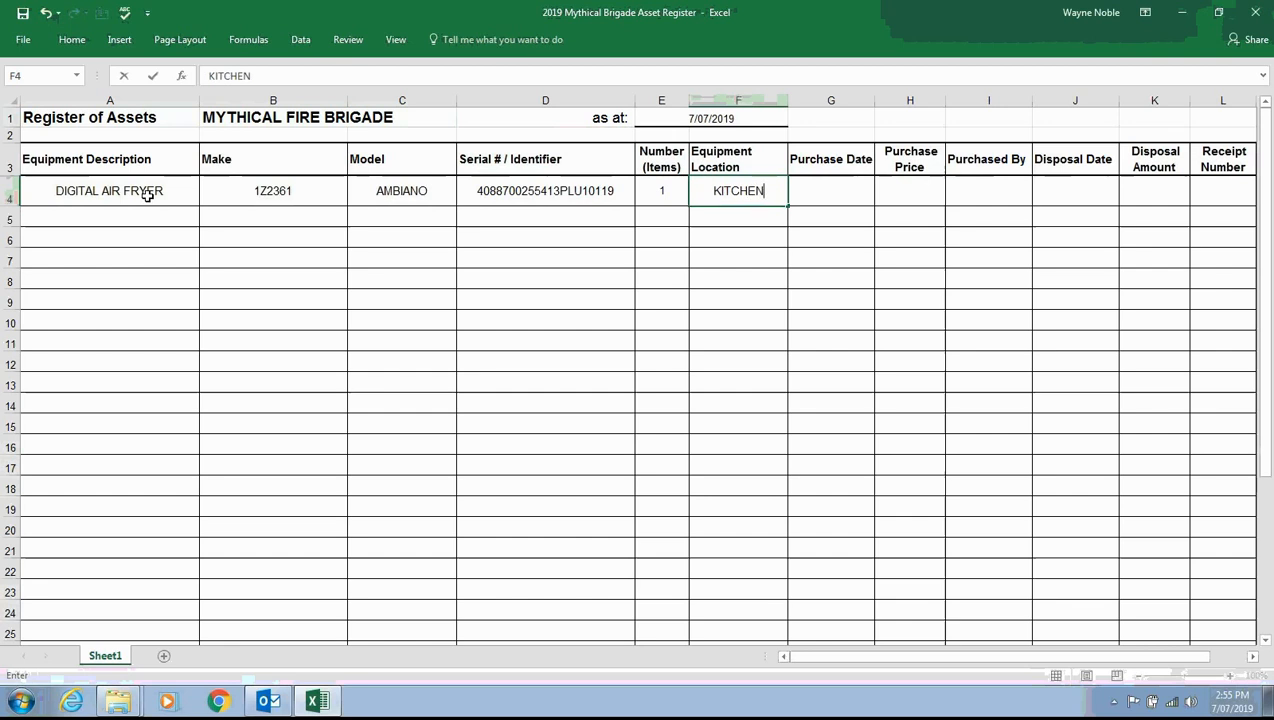
key(Tab)
- Fill in the air fryer's purchase details: date 03/07/2019, price $69.99 and purchased by BRIGADE
text(0)
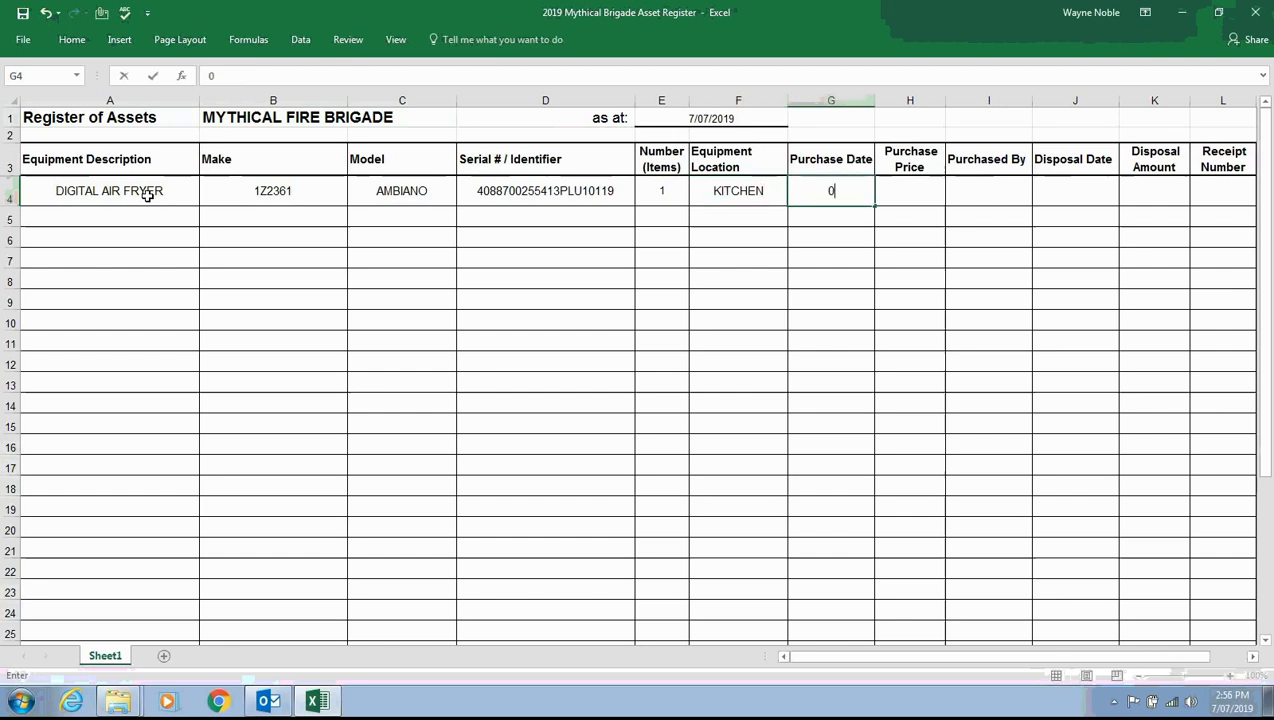
text(3/07/2019)
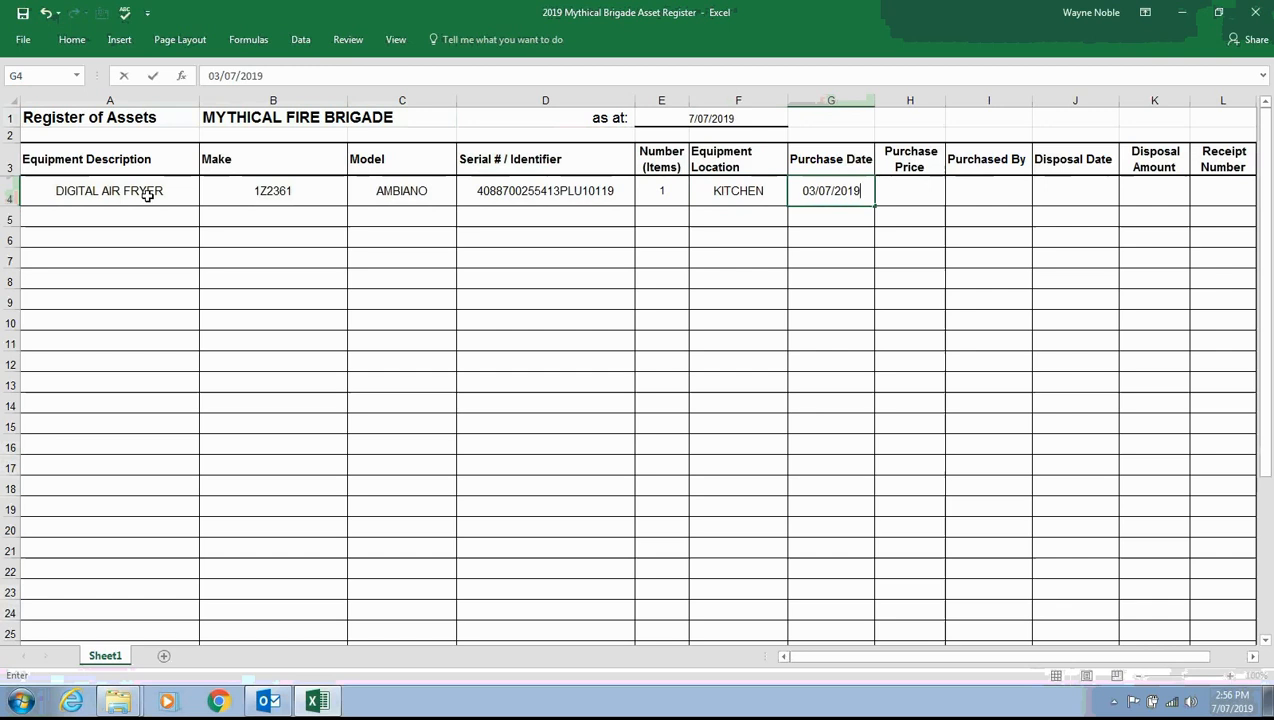
key(Tab)
text($)
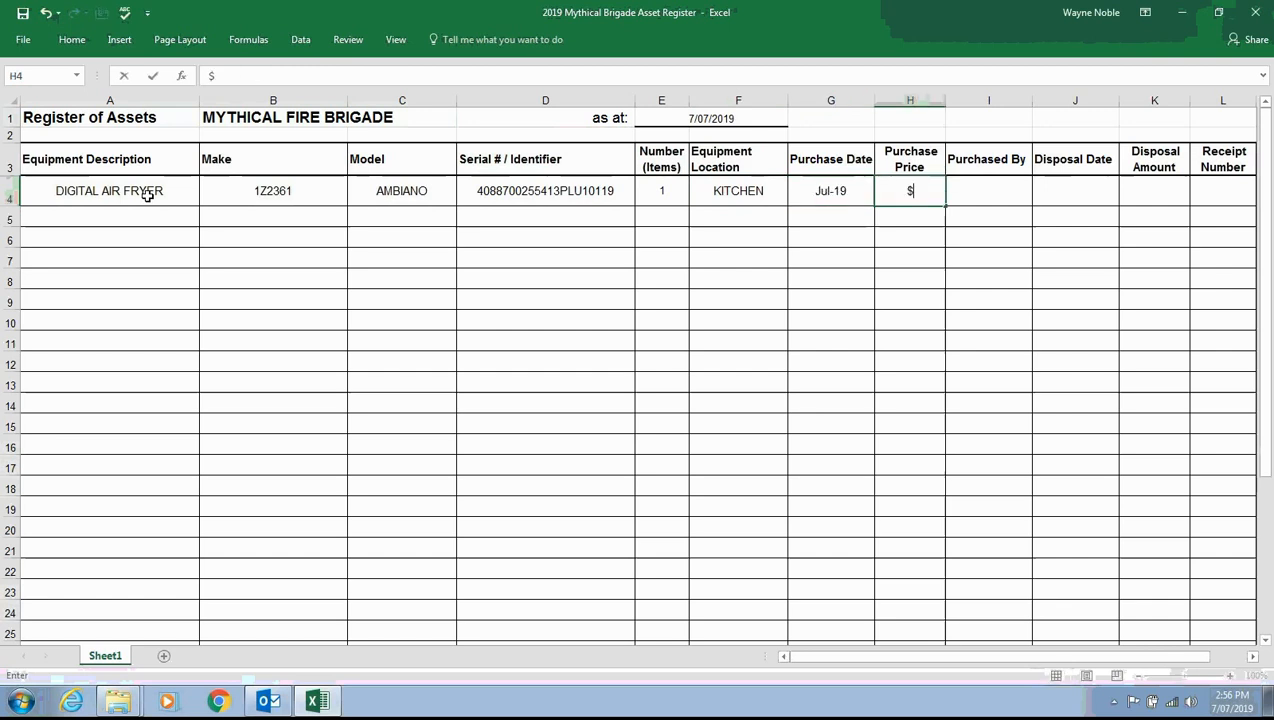
text(69.99)
key(Tab)
text(BRIGADE)
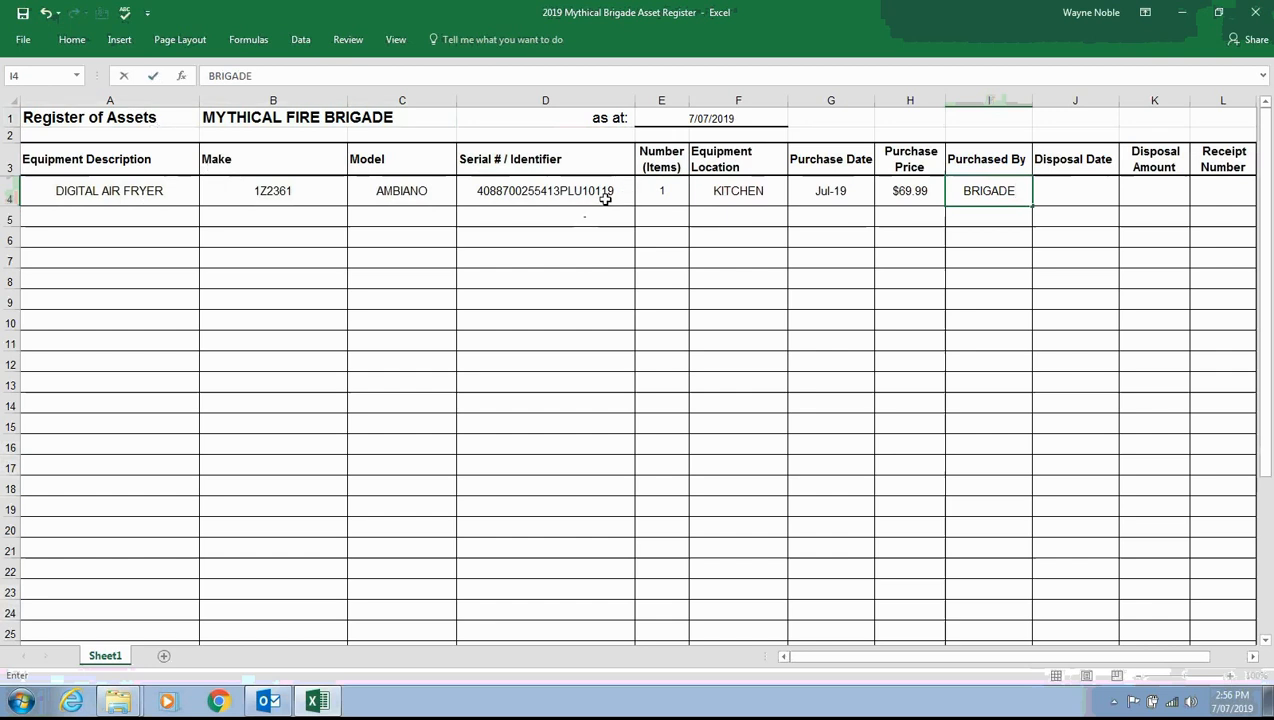
key(Tab)
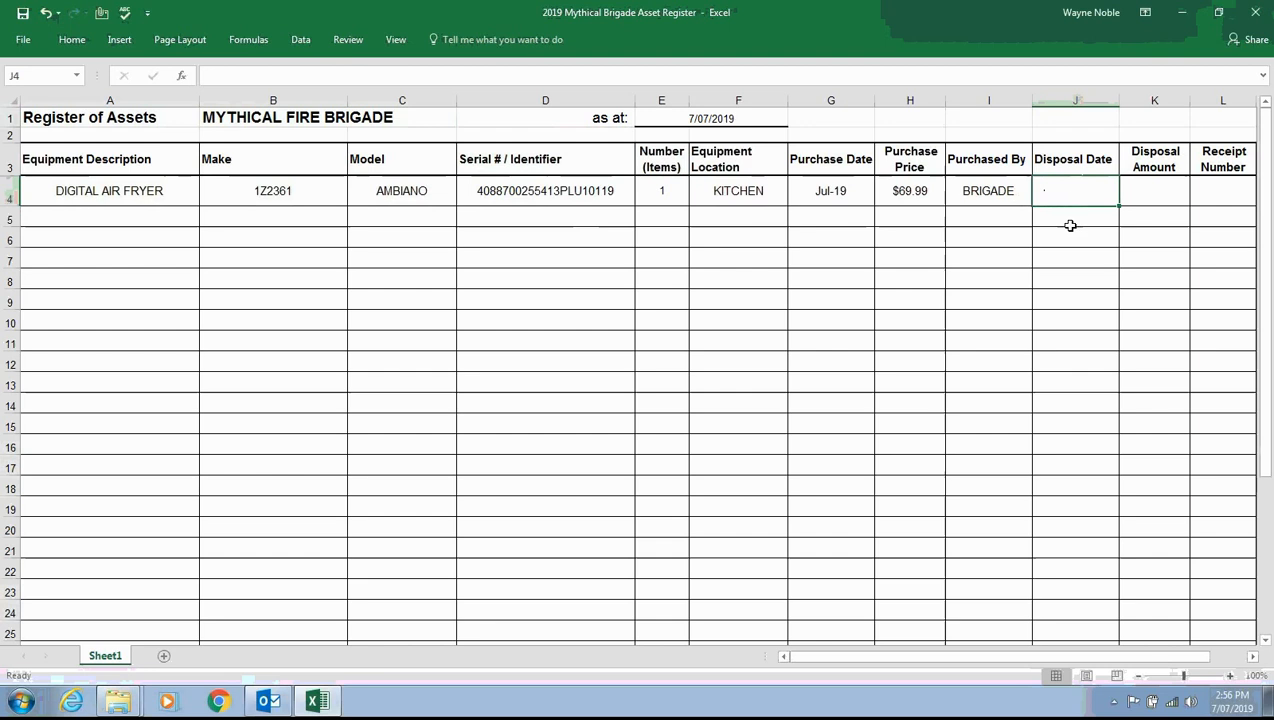
click(1154, 195)
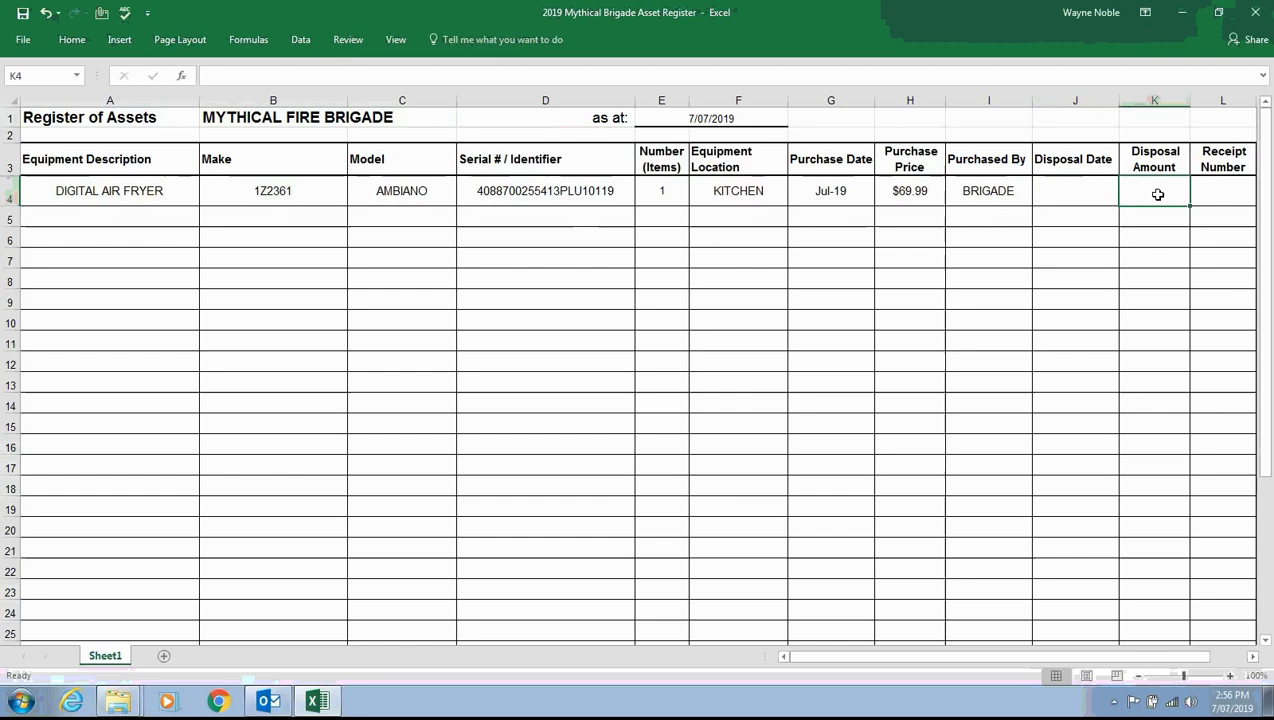
click(1077, 200)
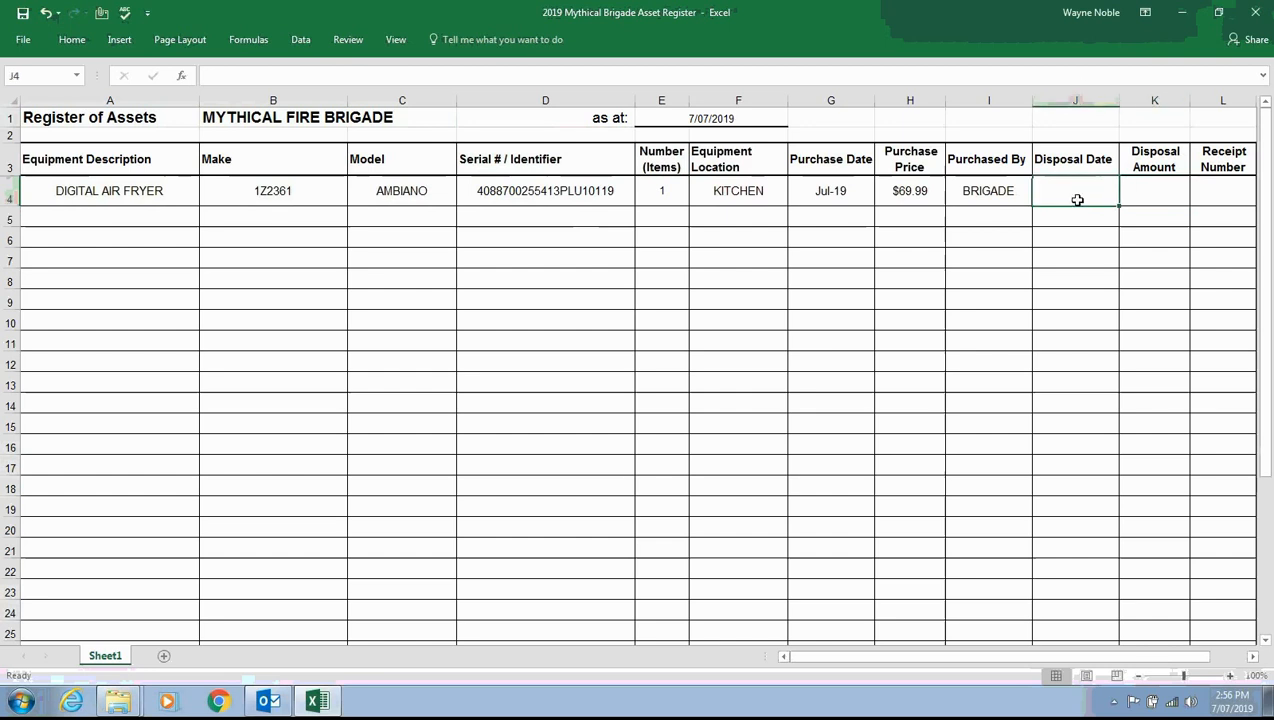
click(1141, 195)
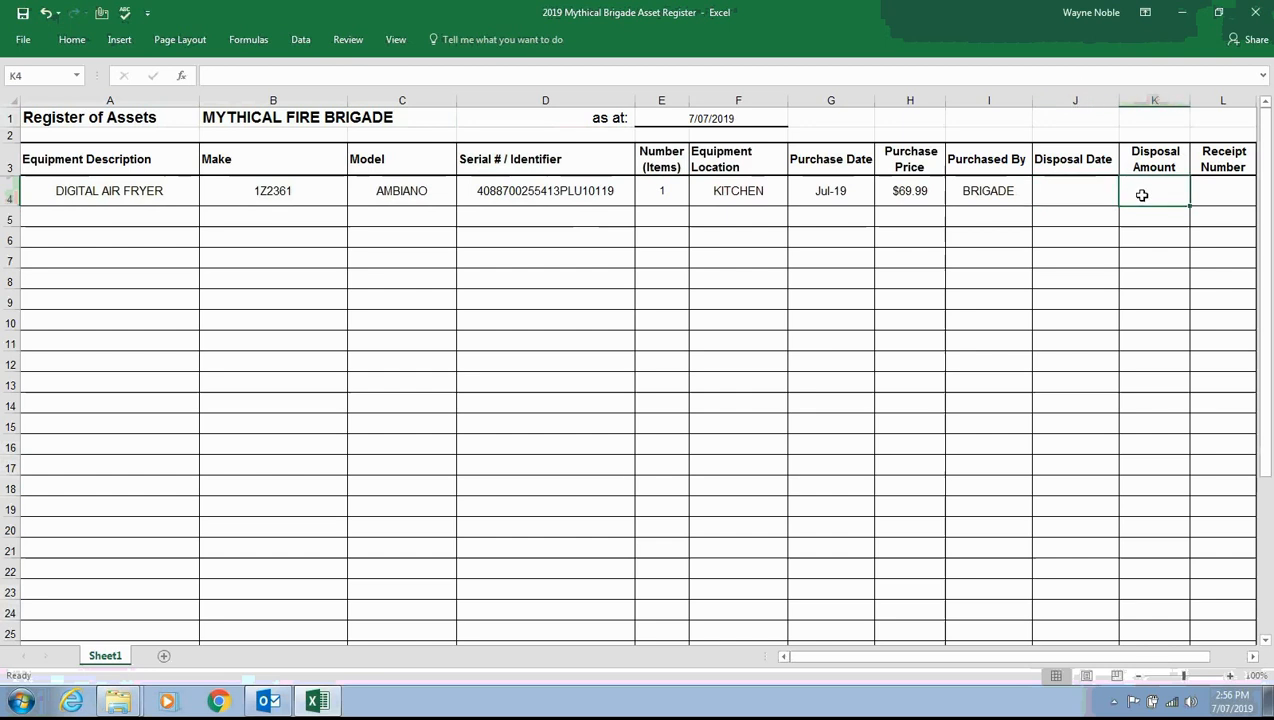
- Clear the existing photo number from cell M4 in the air fryer's row
click(1253, 657)
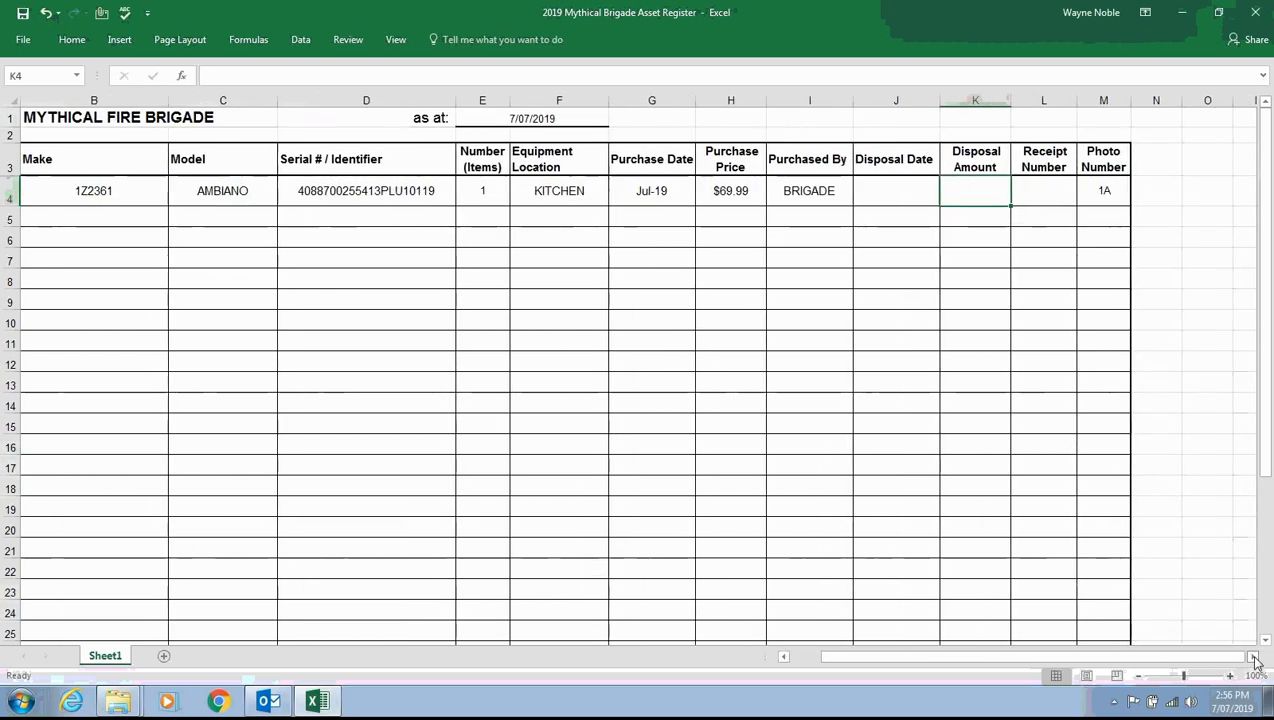
click(1095, 190)
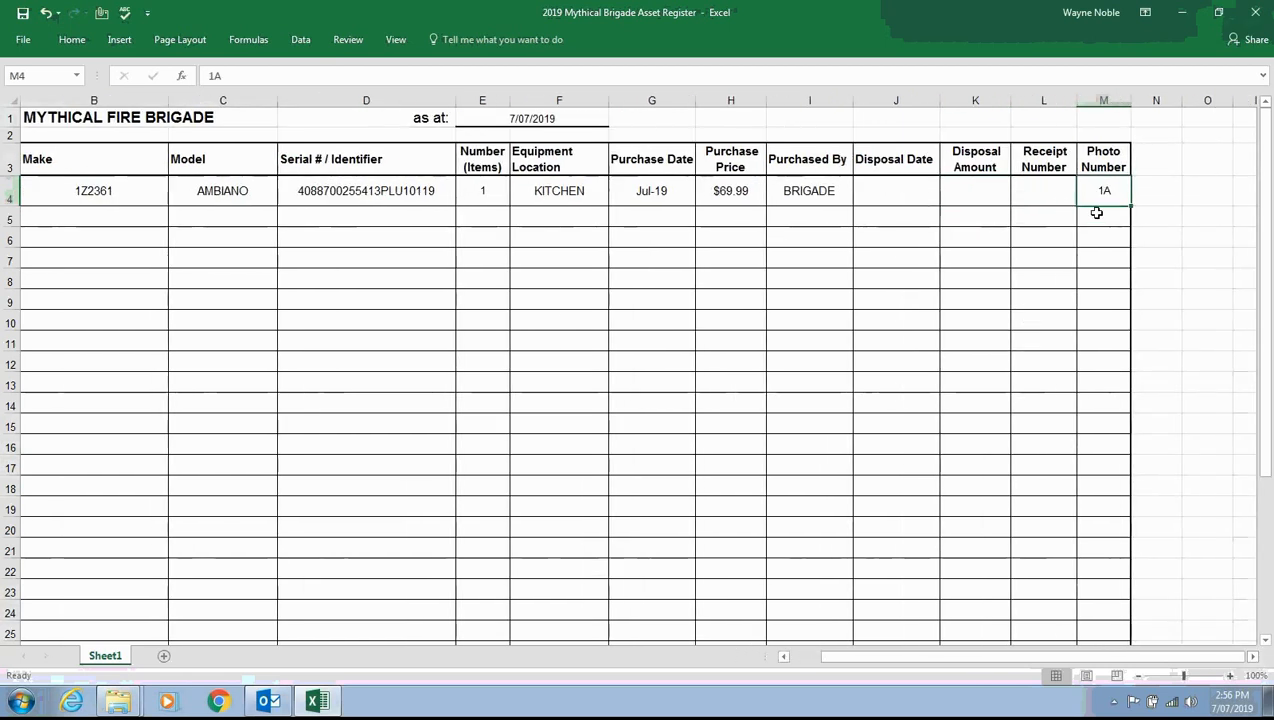
key(Delete)
- Enter 1R as the air fryer's receipt number in row 4
click(1049, 197)
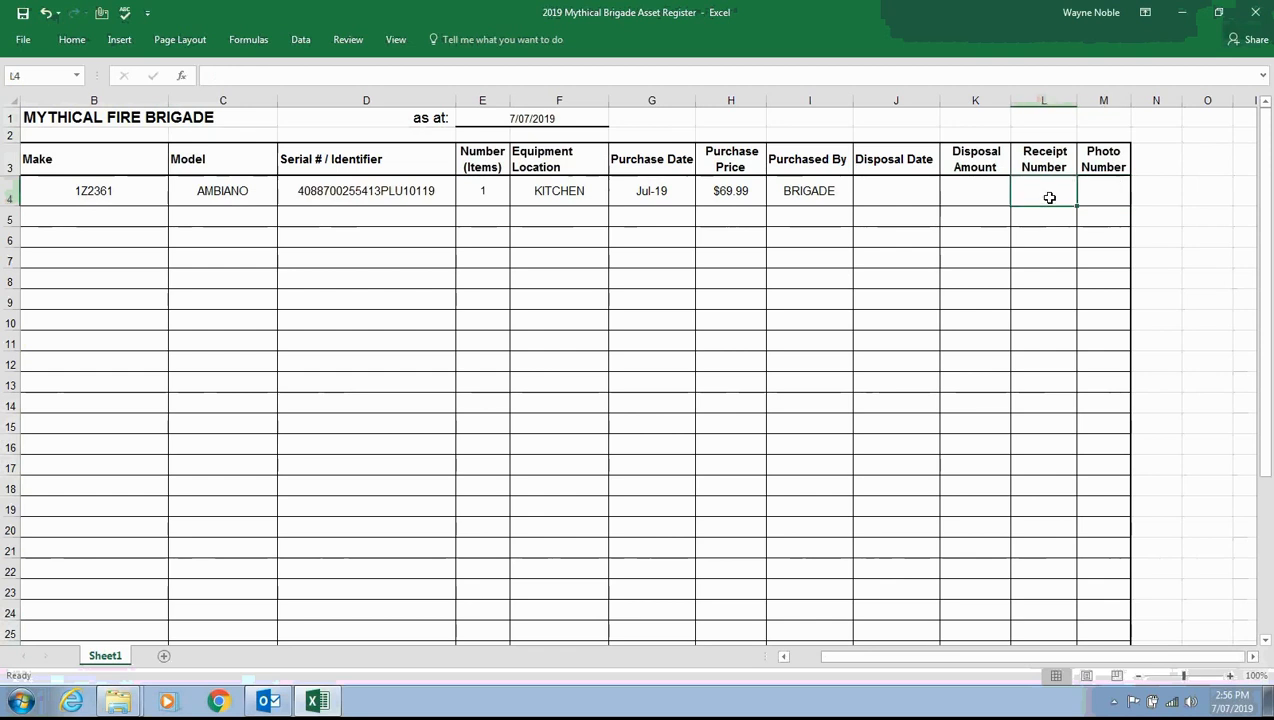
text(1)
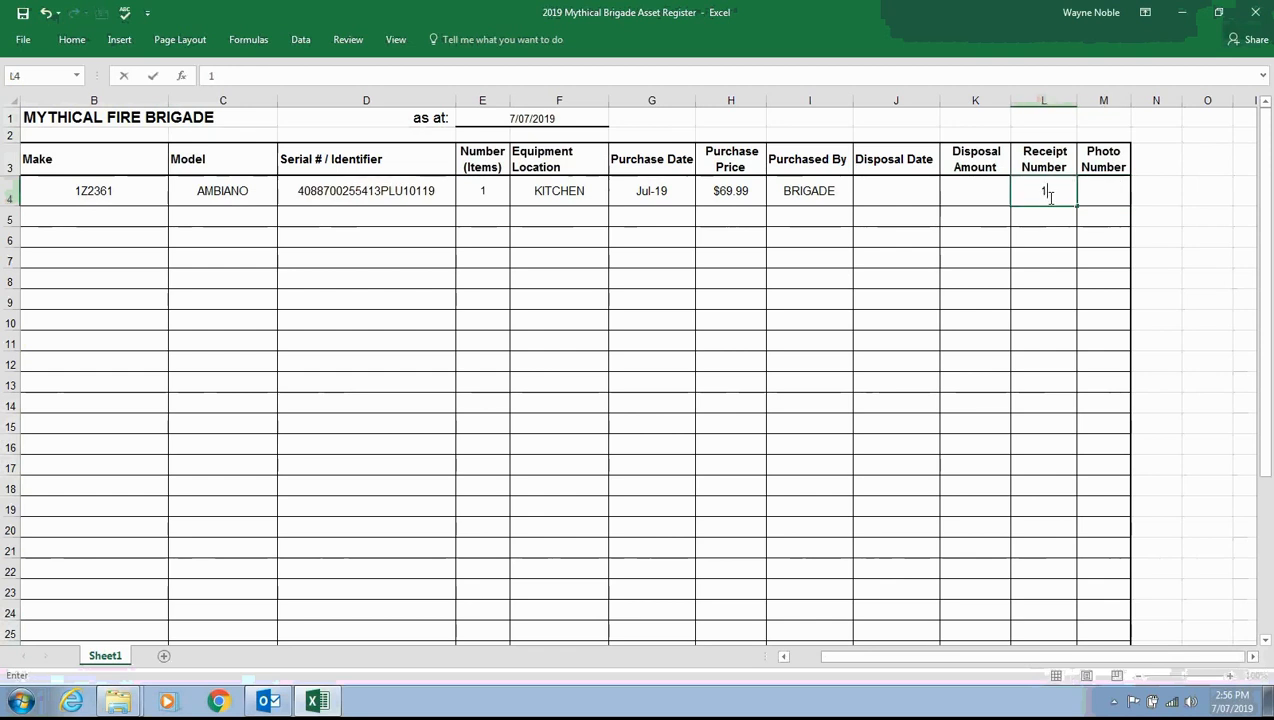
text(R)
key(Tab)
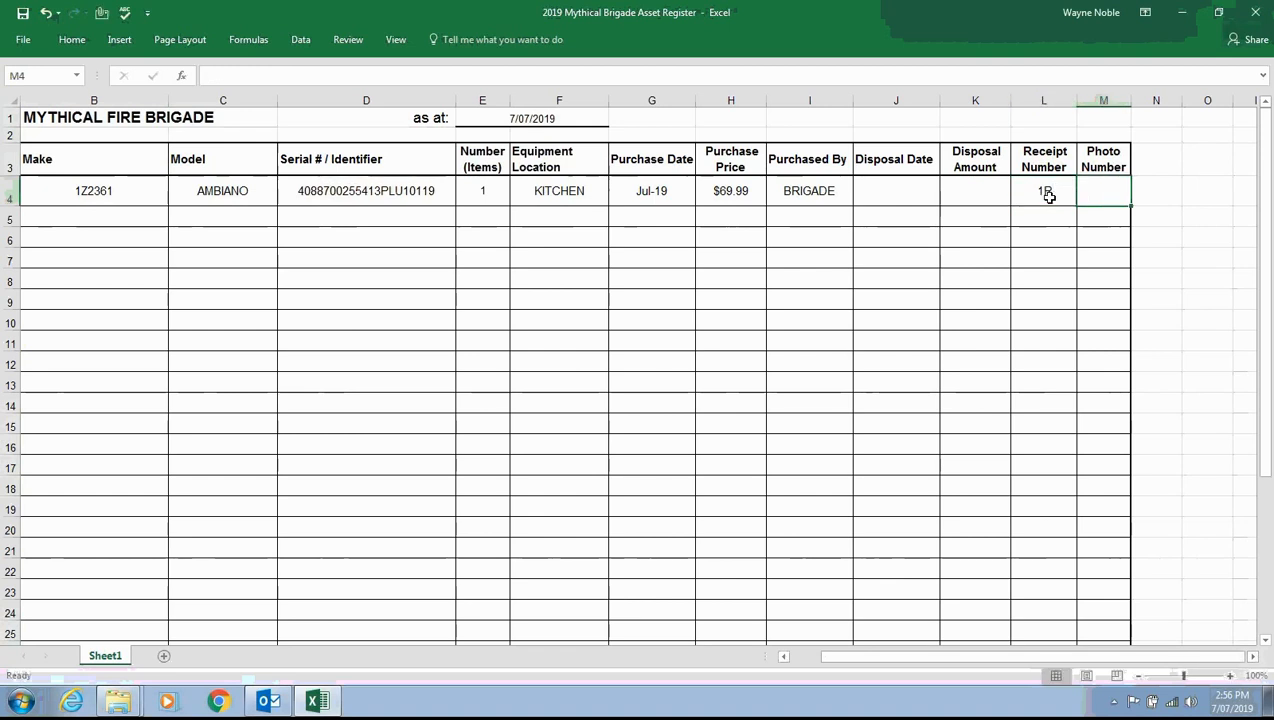
- Enter 1A as the air fryer's photo number in row 4
text(1)
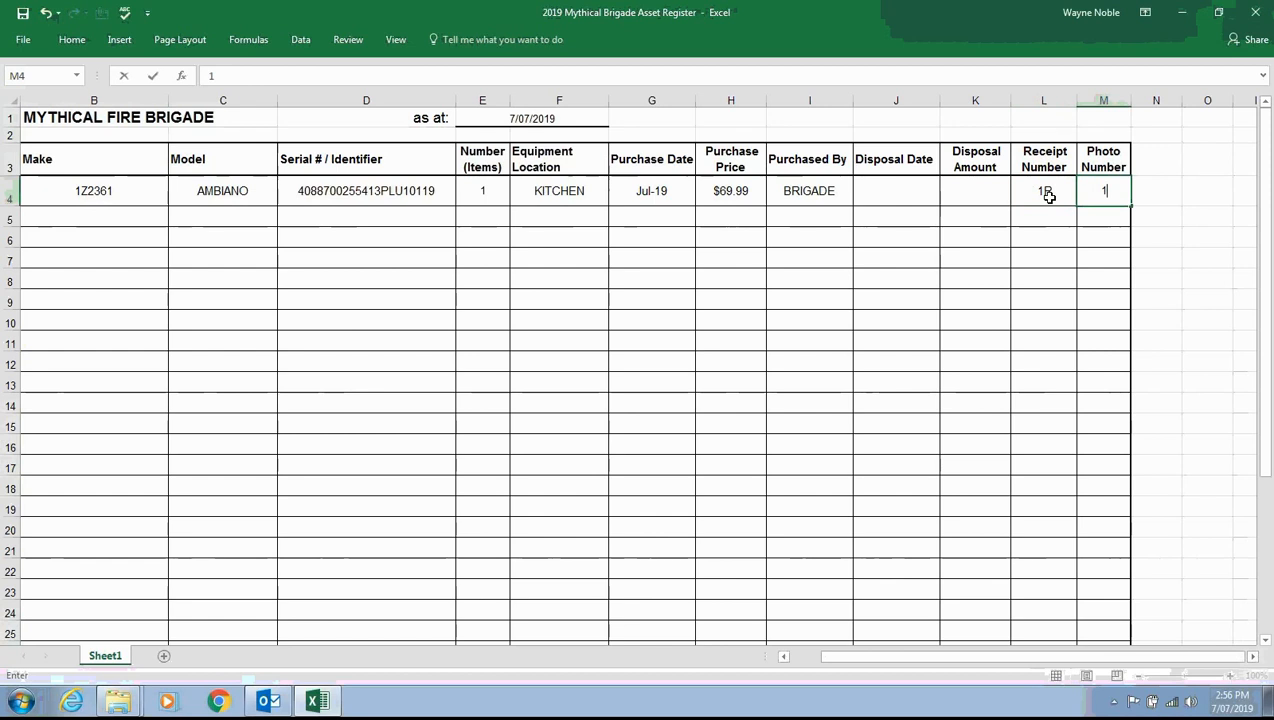
text(A)
drag(889, 660, 839, 655)
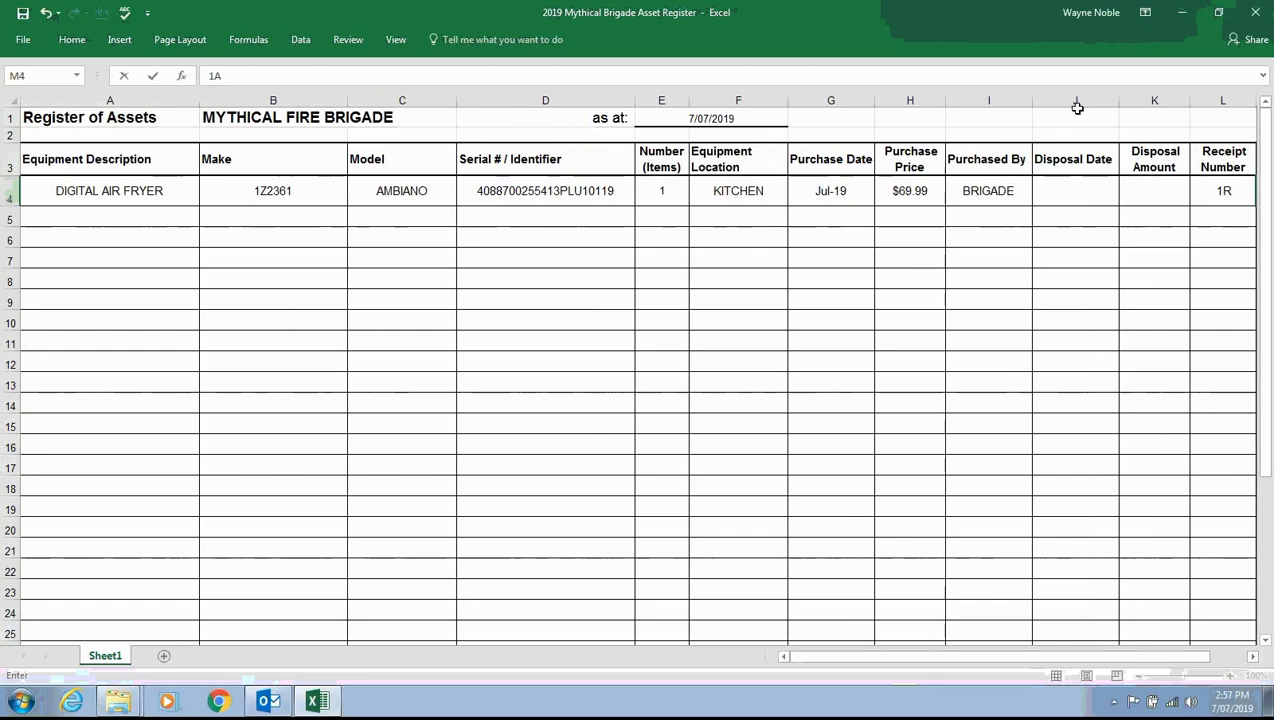
- Switch to the Mythical Brigade Asset Register folder and check the files in its Asset Register Photos and Asset Register Receipts subfolders
click(1182, 14)
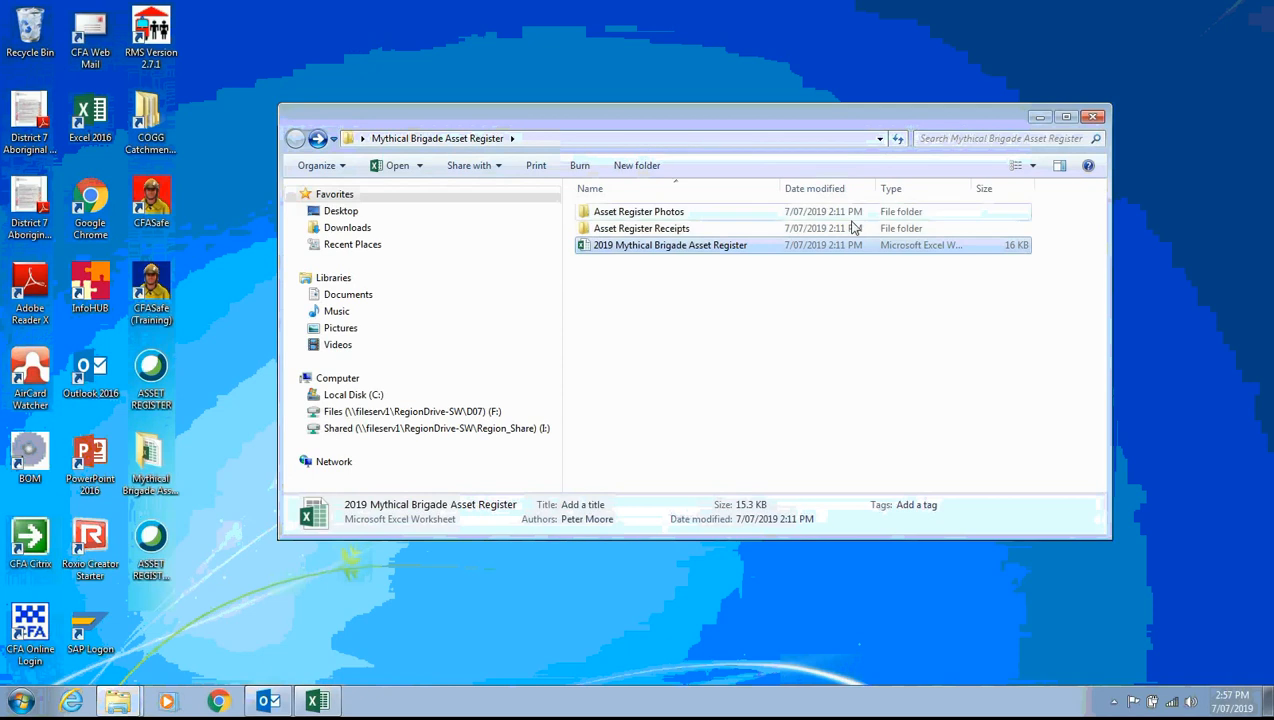
double_click(638, 216)
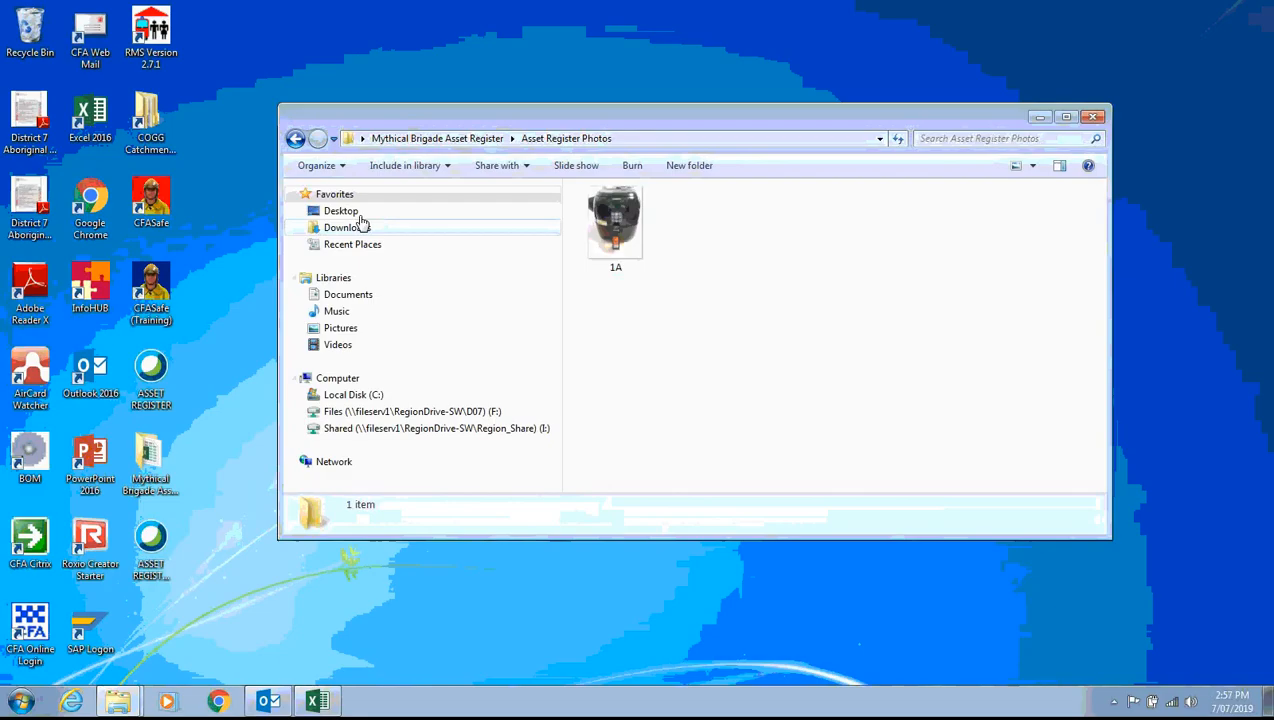
click(296, 139)
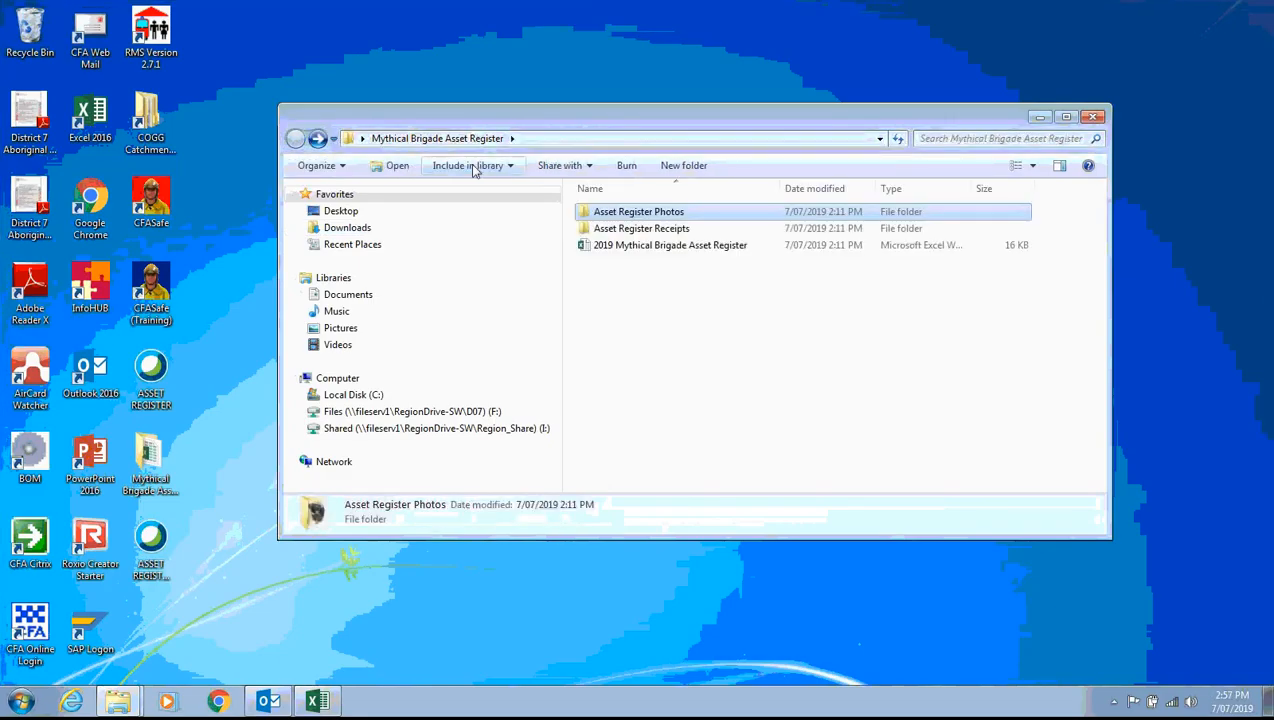
double_click(628, 229)
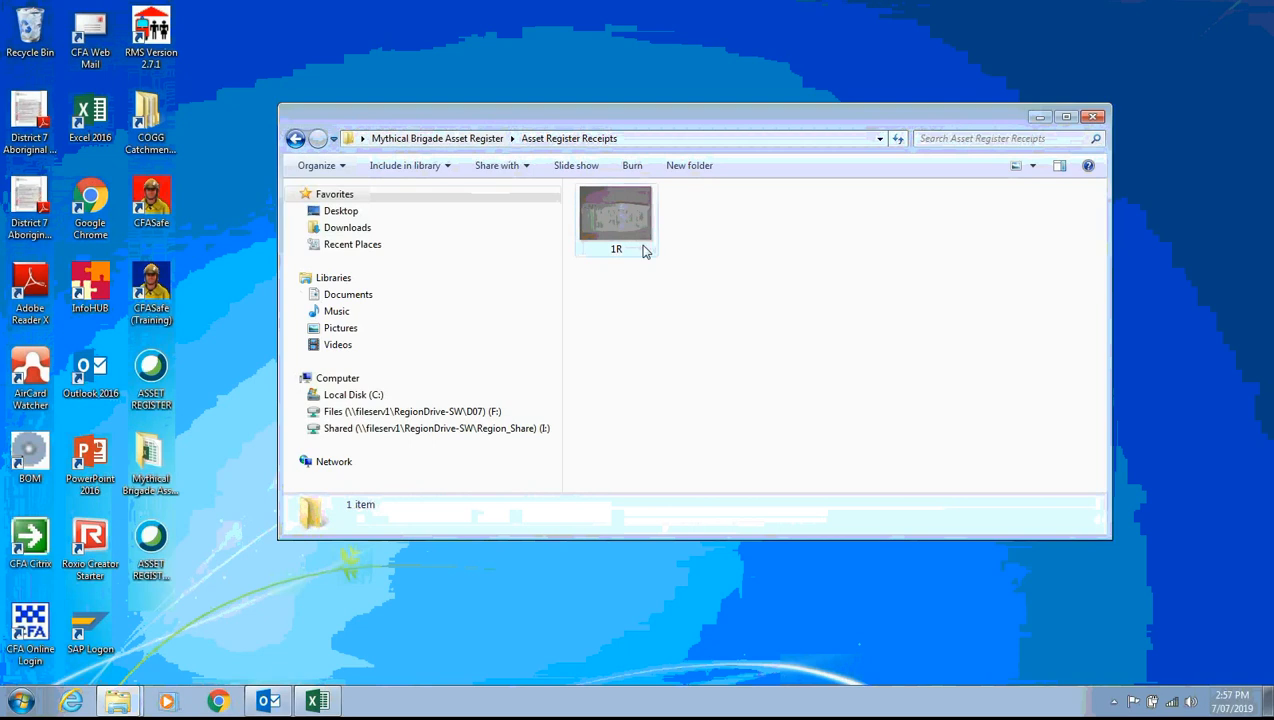
click(296, 139)
- Return to the 2019 Mythical Brigade Asset Register workbook in Excel and review the air fryer's receipt and photo numbers
double_click(912, 246)
text(1A)
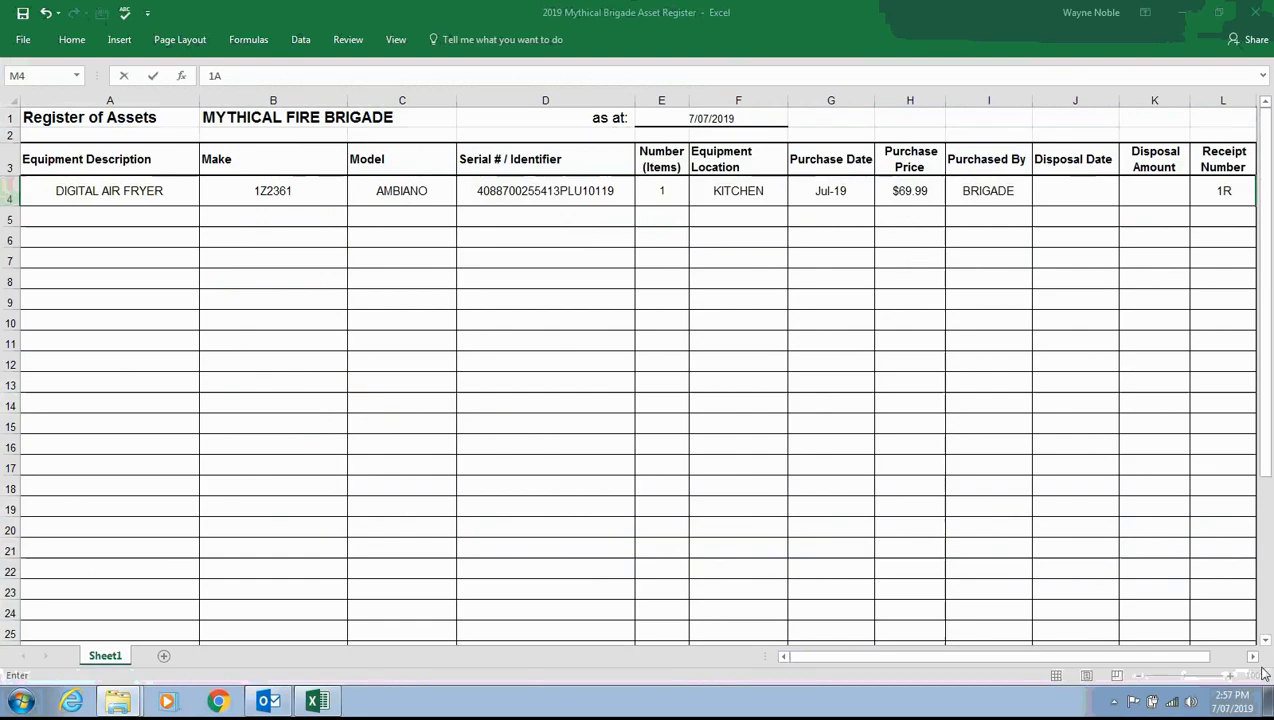
click(1252, 656)
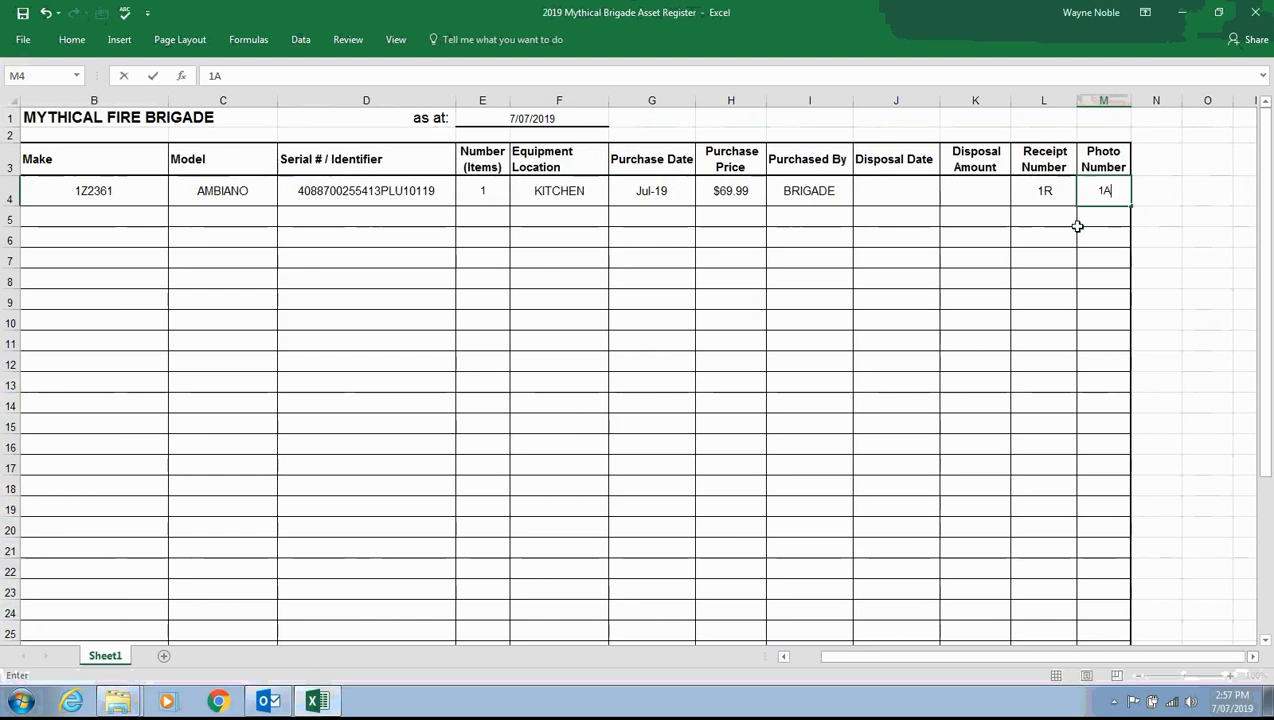
- Close the 2019 Mythical Brigade Asset Register workbook
drag(923, 658, 881, 655)
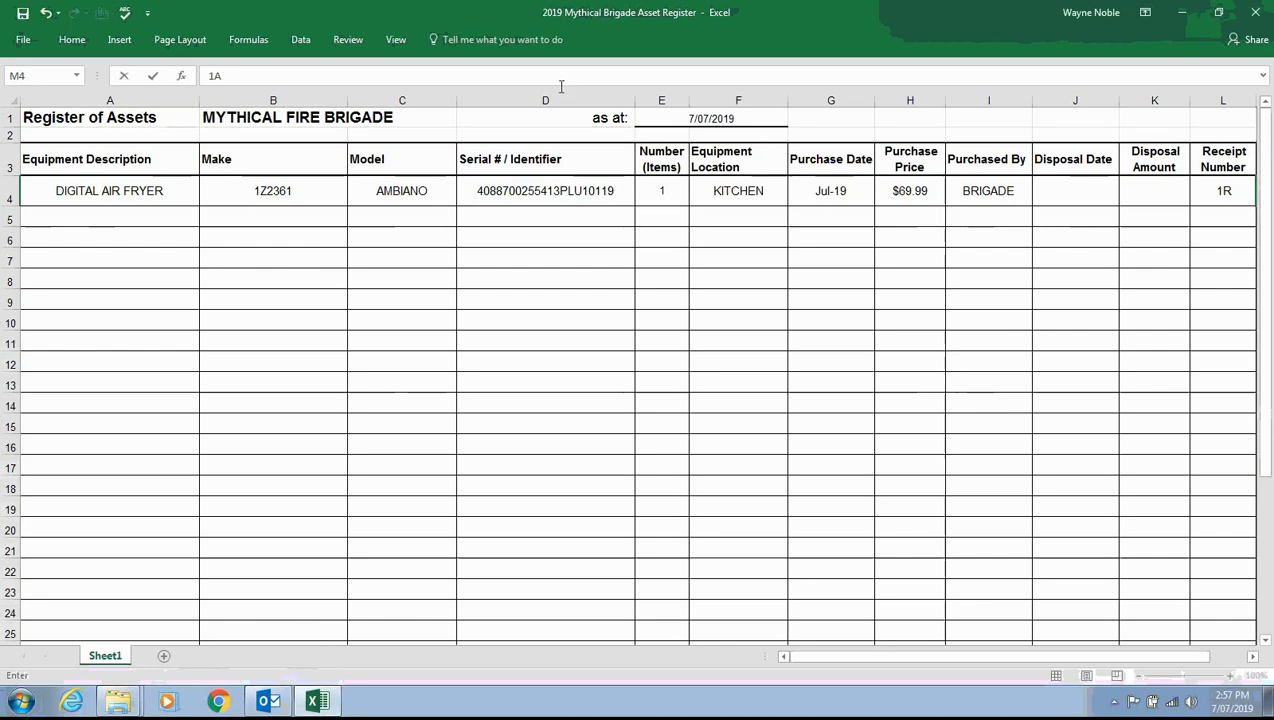
click(1255, 12)
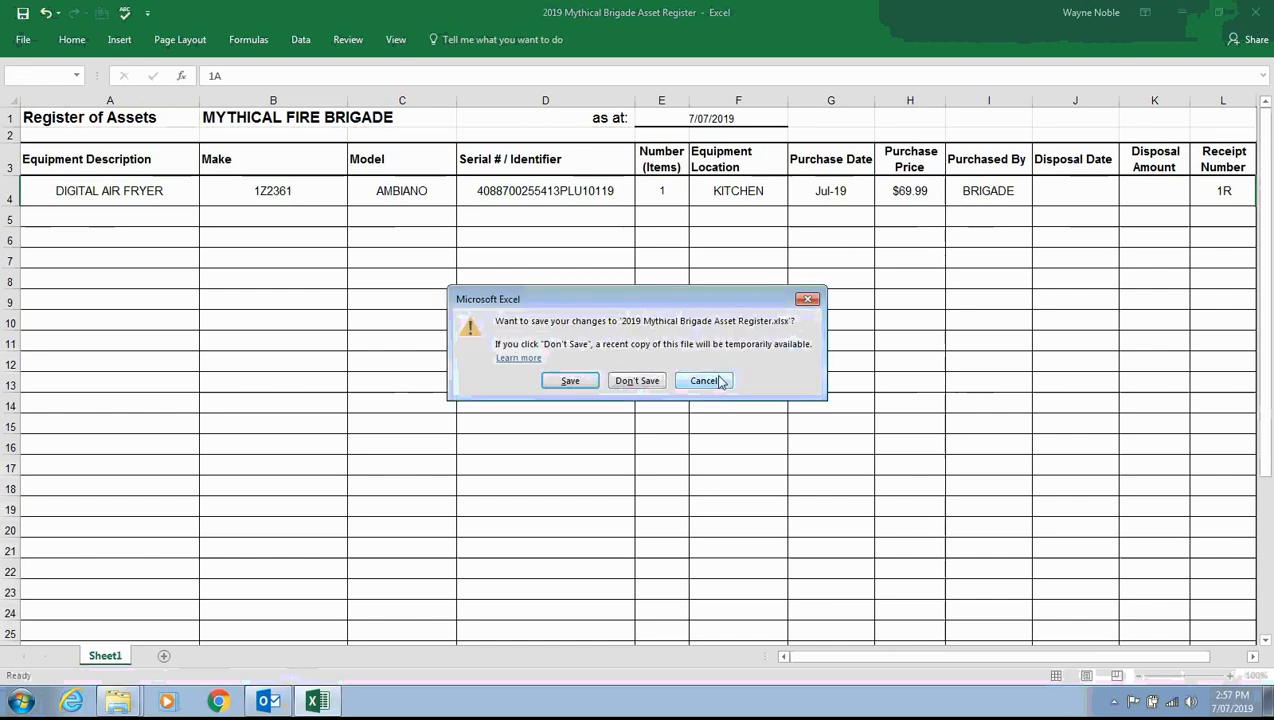